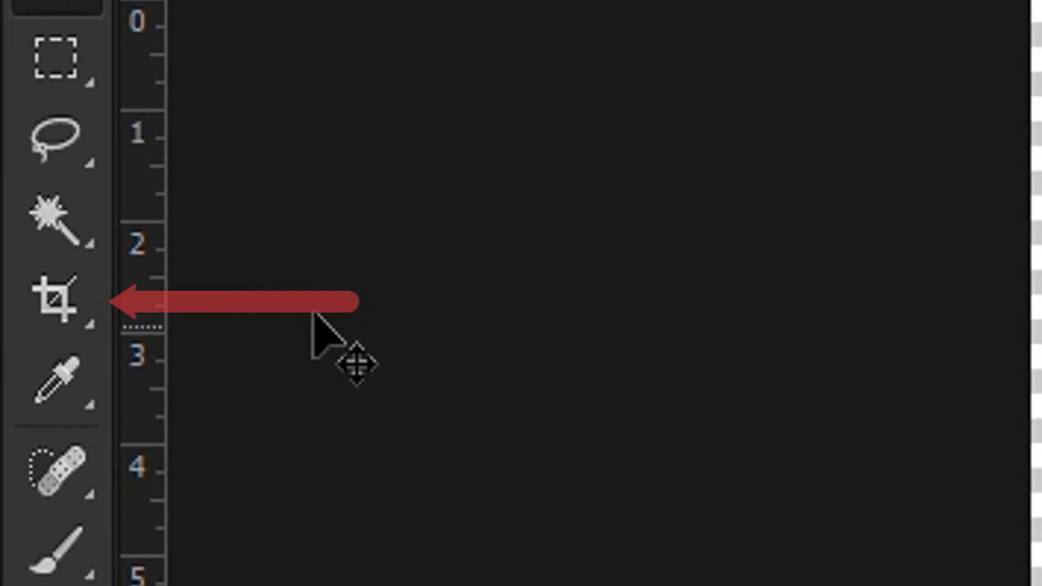
- Switch to the Crop tool so a crop frame surrounds the whole running-man canvas
{"action": "left_click", "coordinate": [15, 173]}
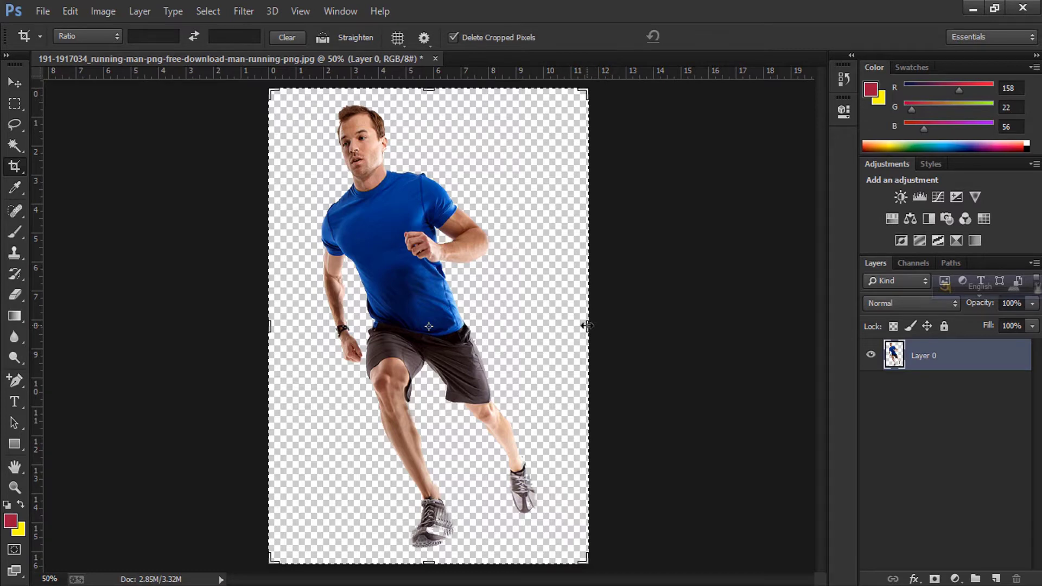
- Extend the crop edges out to the right and far left, and commit the wider canvas
{"action": "left_click_drag", "start_coordinate": [583, 326], "coordinate": [697, 328]}
{"action": "left_click_drag", "start_coordinate": [177, 325], "coordinate": [73, 311]}
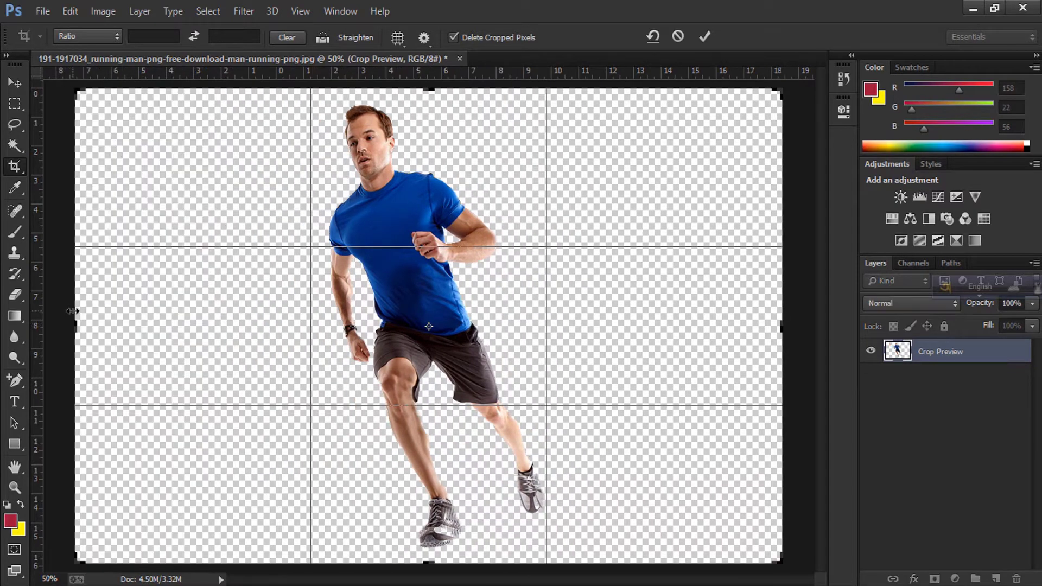
{"action": "left_click", "coordinate": [704, 37]}
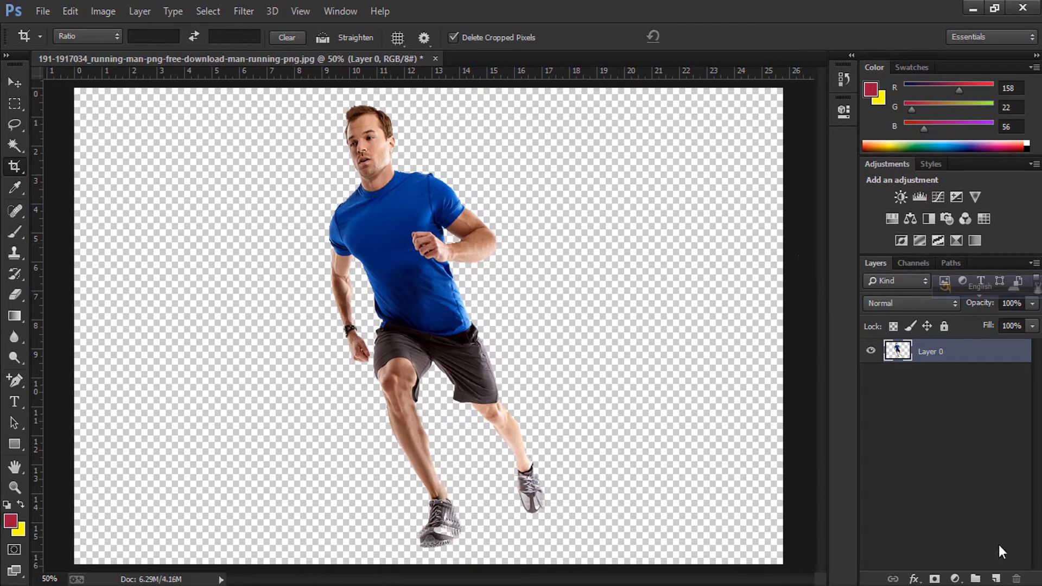
- Add a new layer beneath Layer 0, fill it with yellow, then reselect Layer 0
{"action": "left_click", "coordinate": [996, 578]}
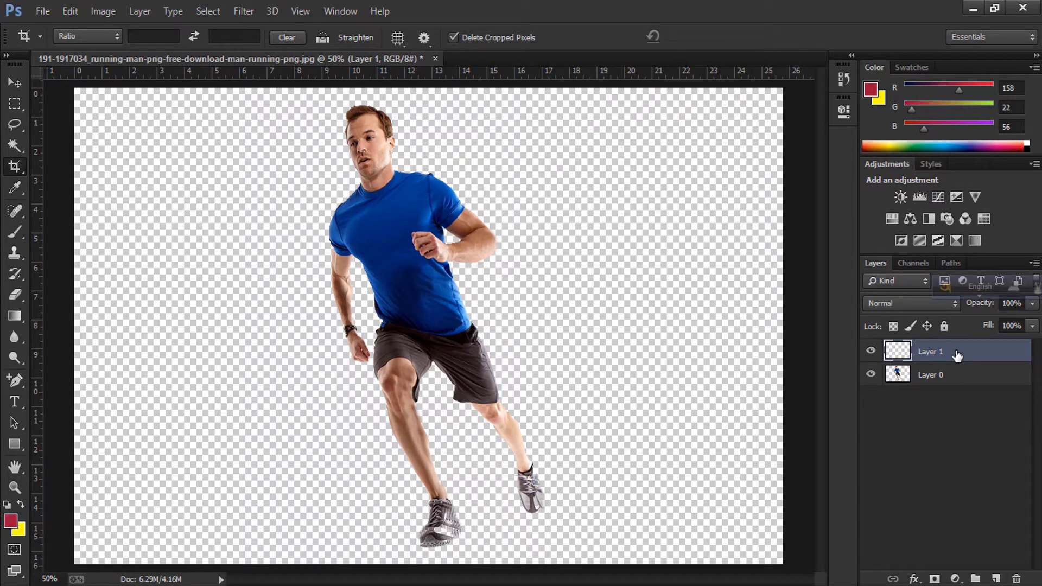
{"action": "left_click_drag", "start_coordinate": [956, 357], "coordinate": [955, 387]}
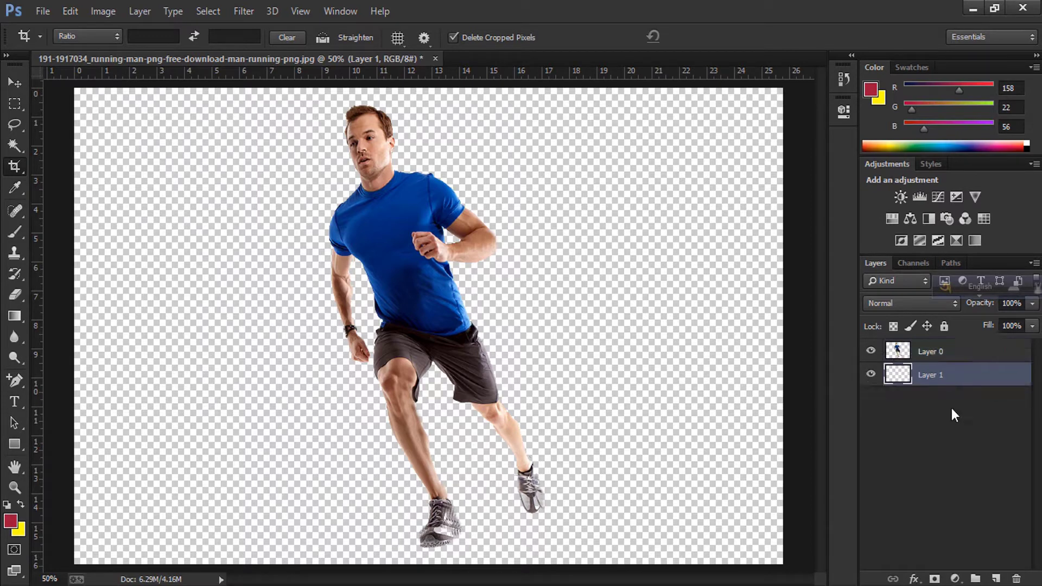
{"action": "key", "text": "ctrl+BackSpace"}
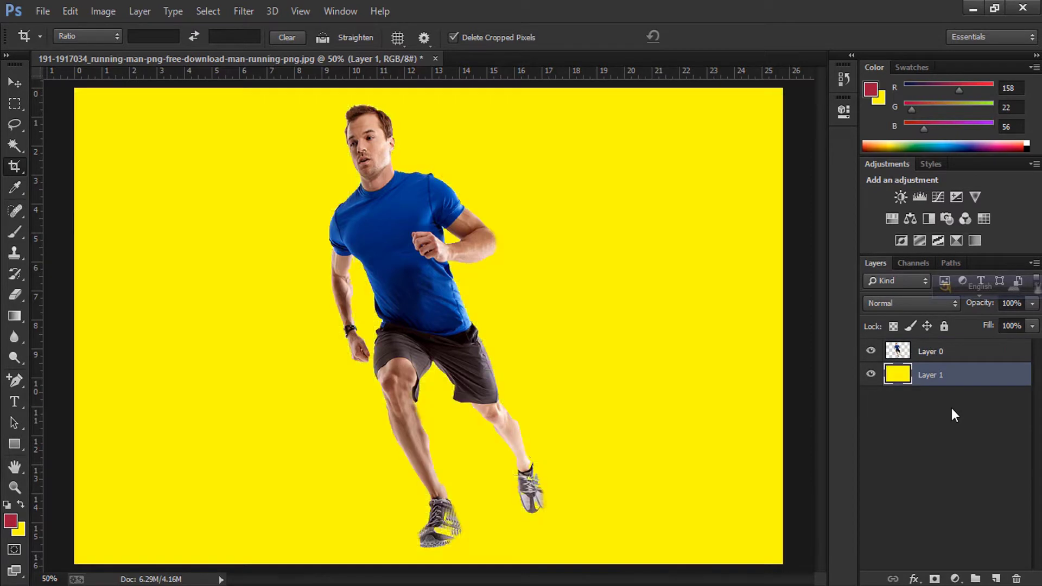
{"action": "key", "text": "ctrl+minus"}
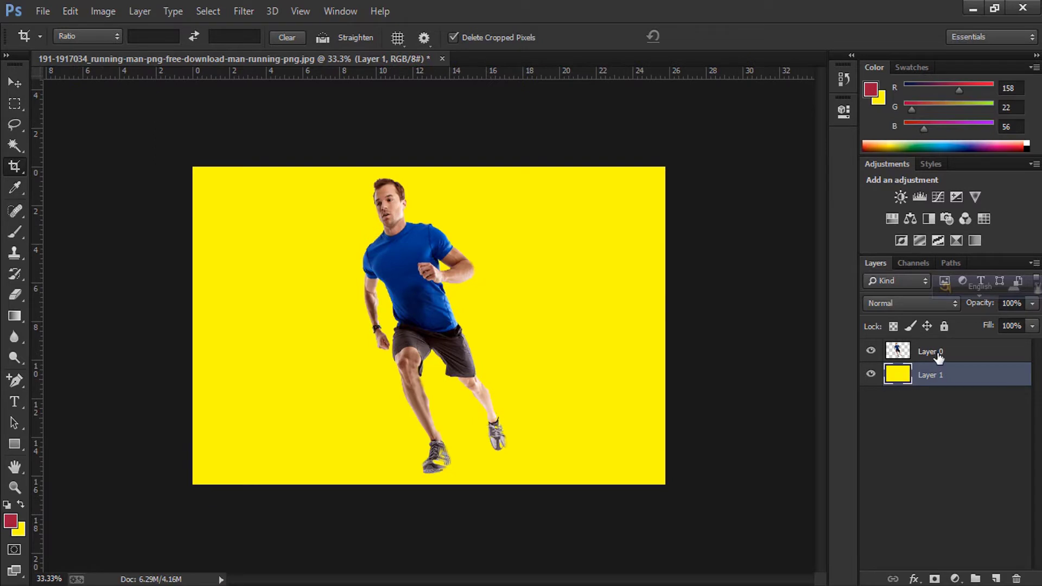
{"action": "left_click", "coordinate": [939, 357]}
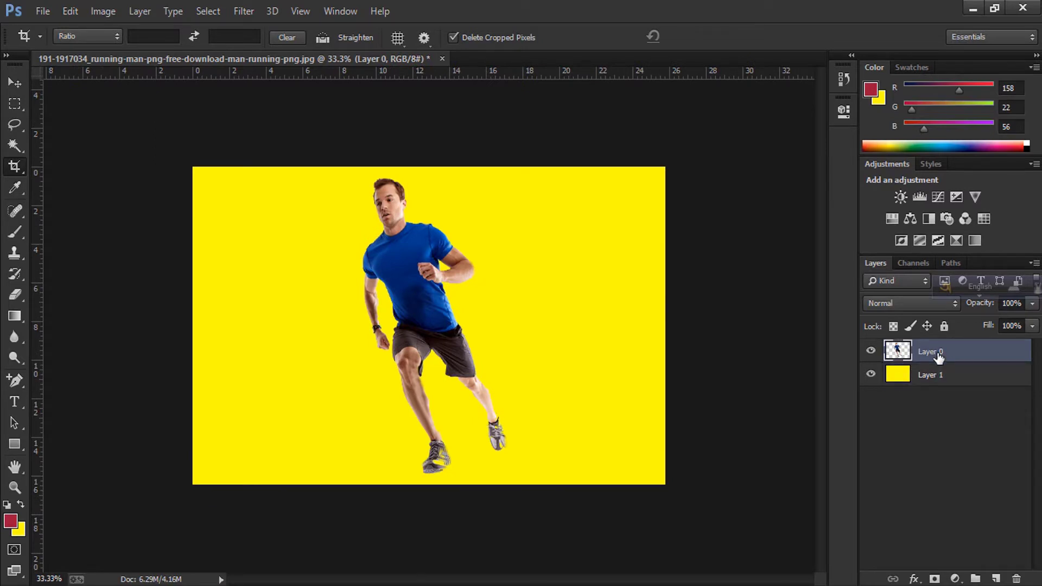
- Give Layer 0 a Normal-mode drop shadow at 100% opacity, size 0, 178 px distance
{"action": "right_click", "coordinate": [939, 357]}
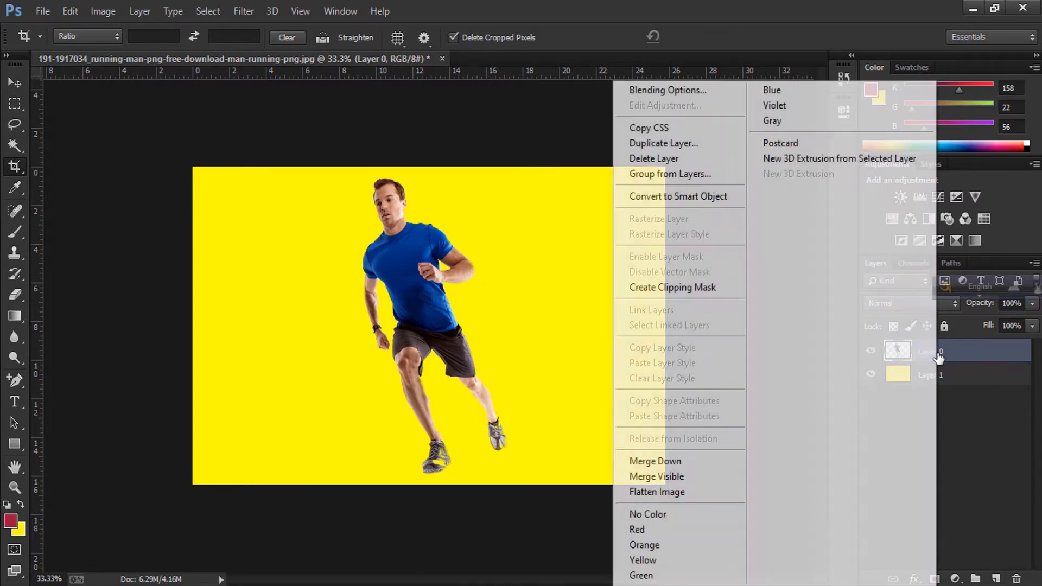
{"action": "left_click", "coordinate": [653, 90]}
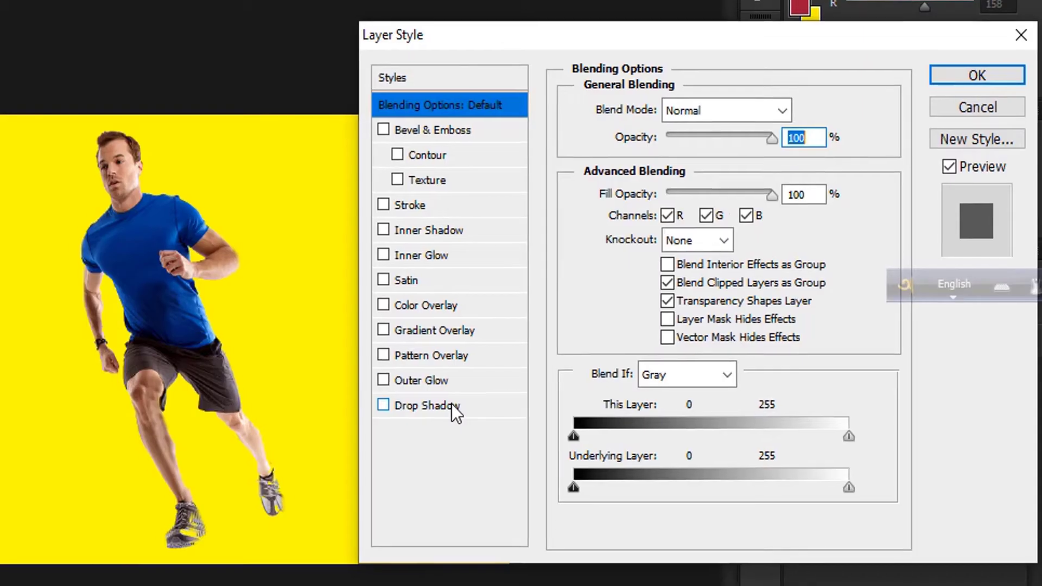
{"action": "left_click", "coordinate": [426, 405]}
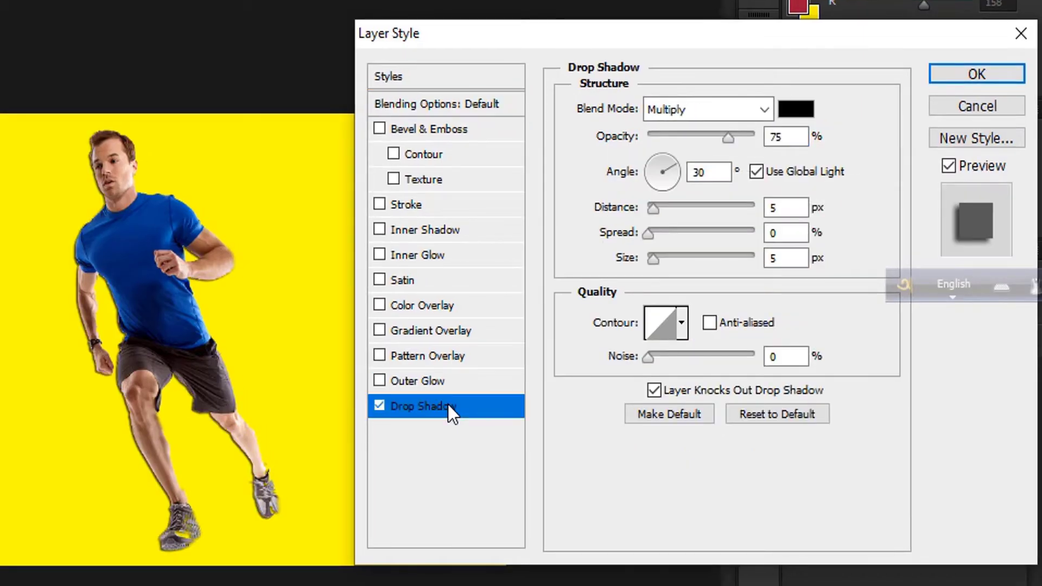
{"action": "left_click", "coordinate": [707, 103]}
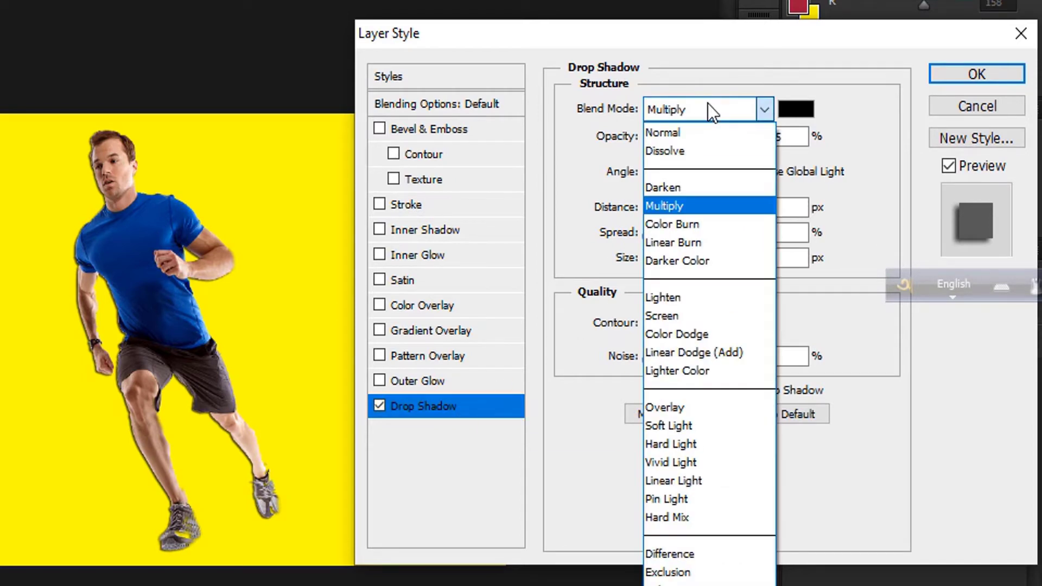
{"action": "left_click", "coordinate": [679, 132]}
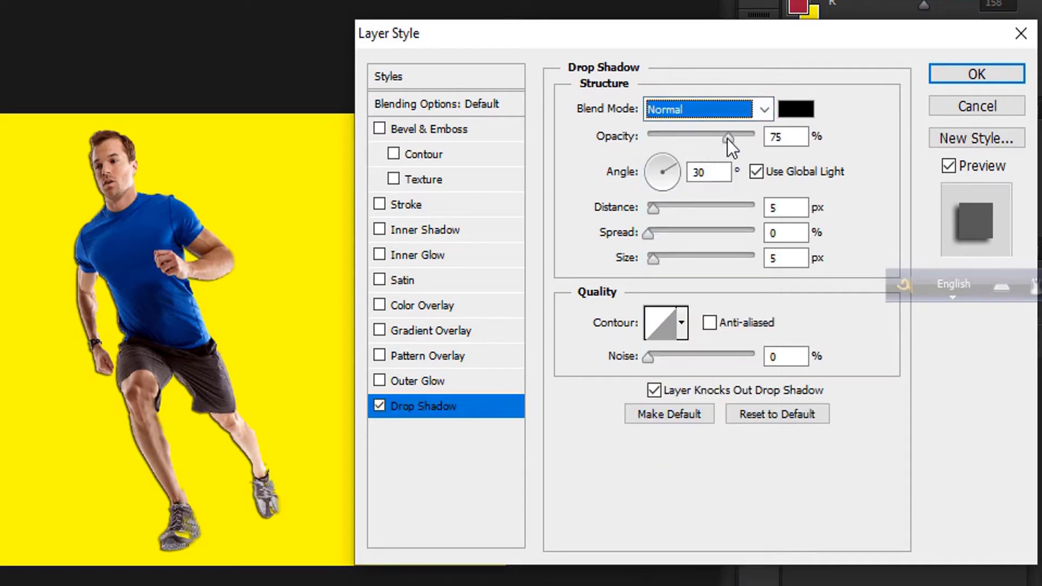
{"action": "left_click_drag", "start_coordinate": [727, 138], "coordinate": [763, 142]}
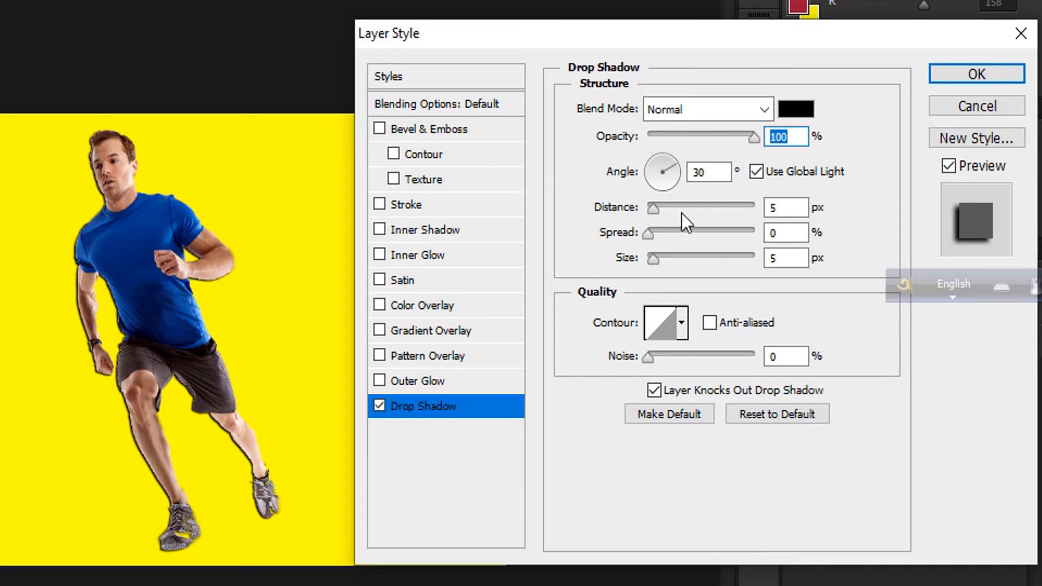
{"action": "mouse_move", "coordinate": [654, 257]}
{"action": "left_mouse_down"}
{"action": "mouse_move", "coordinate": [614, 257]}
{"action": "mouse_move", "coordinate": [619, 238]}
{"action": "mouse_move", "coordinate": [735, 208]}
{"action": "left_mouse_up"}
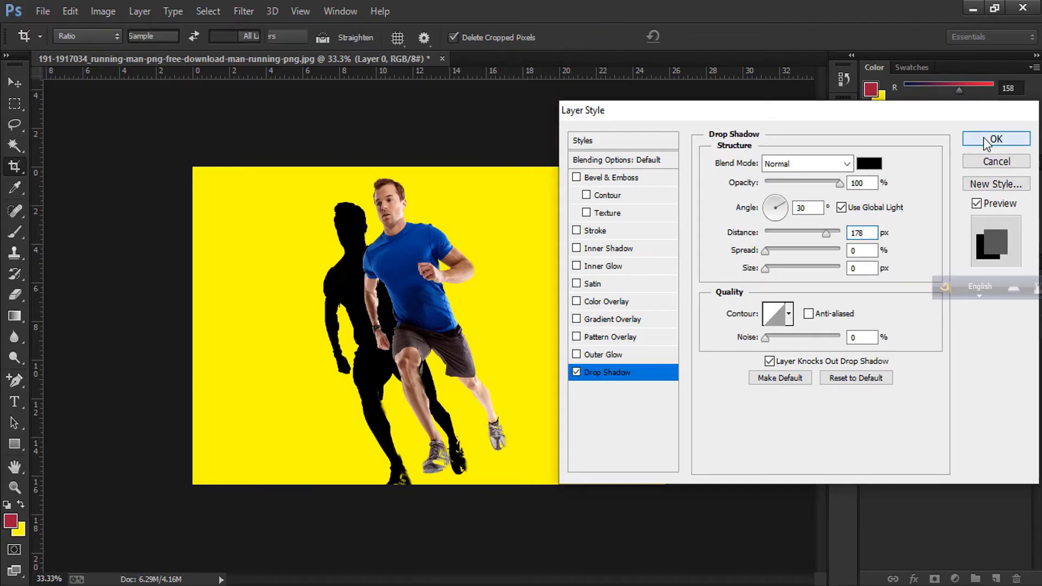
- Apply the drop shadow, convert it to its own layer, and select the shadow and yellow layers
{"action": "left_click", "coordinate": [983, 138]}
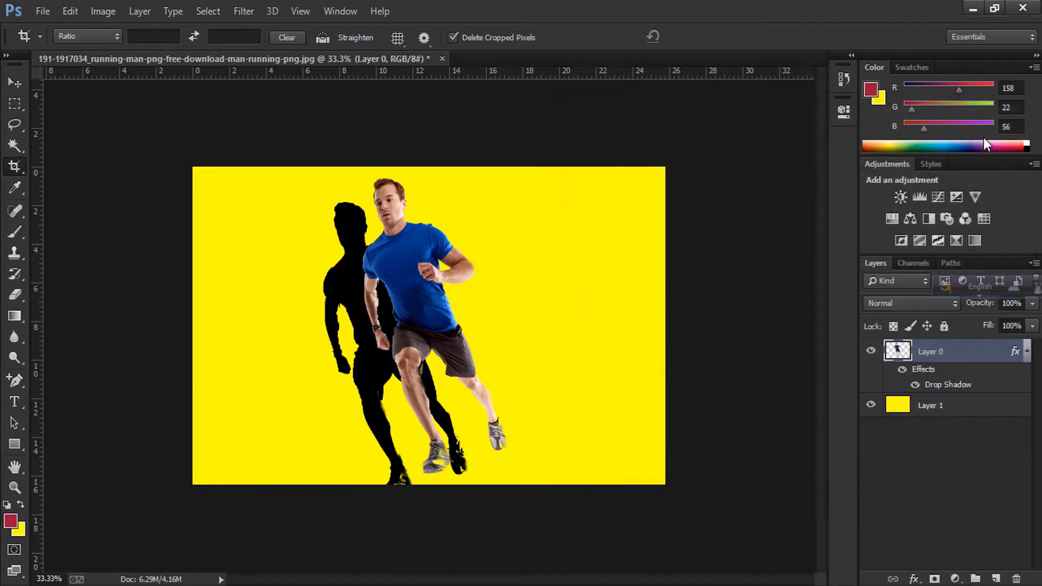
{"action": "left_click", "coordinate": [139, 15]}
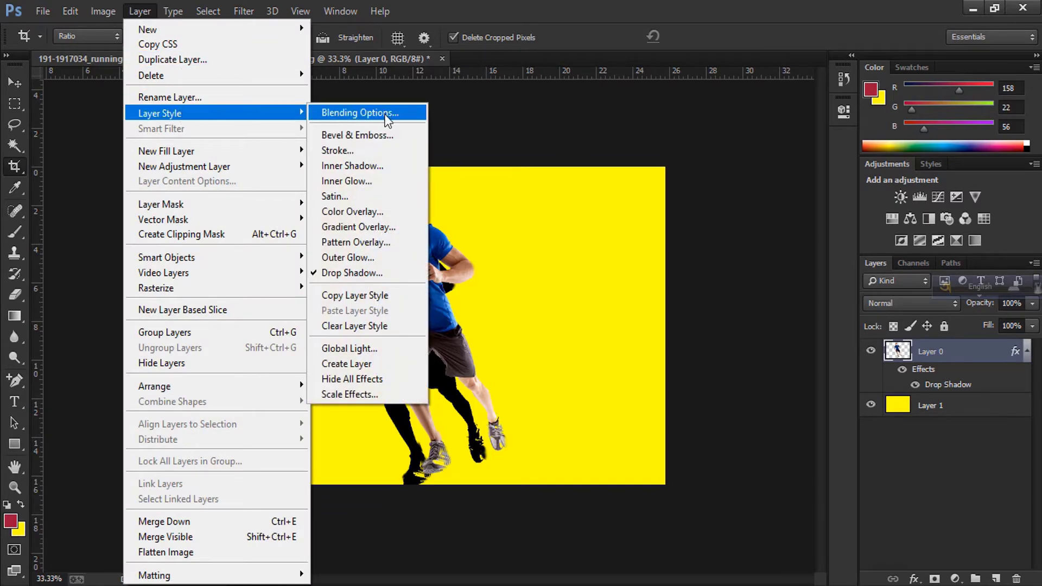
{"action": "mouse_move", "coordinate": [160, 113]}
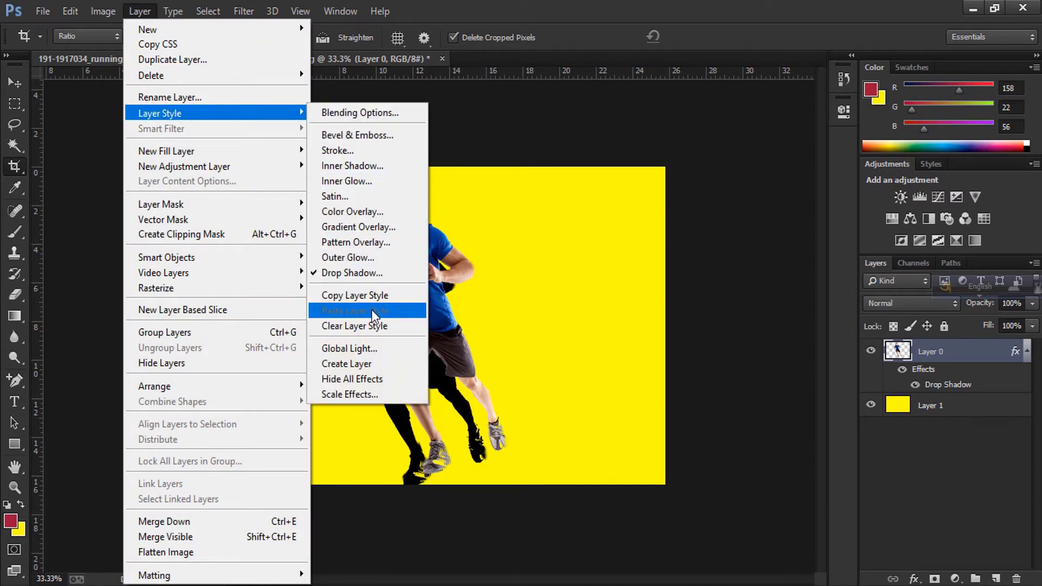
{"action": "left_click", "coordinate": [366, 361]}
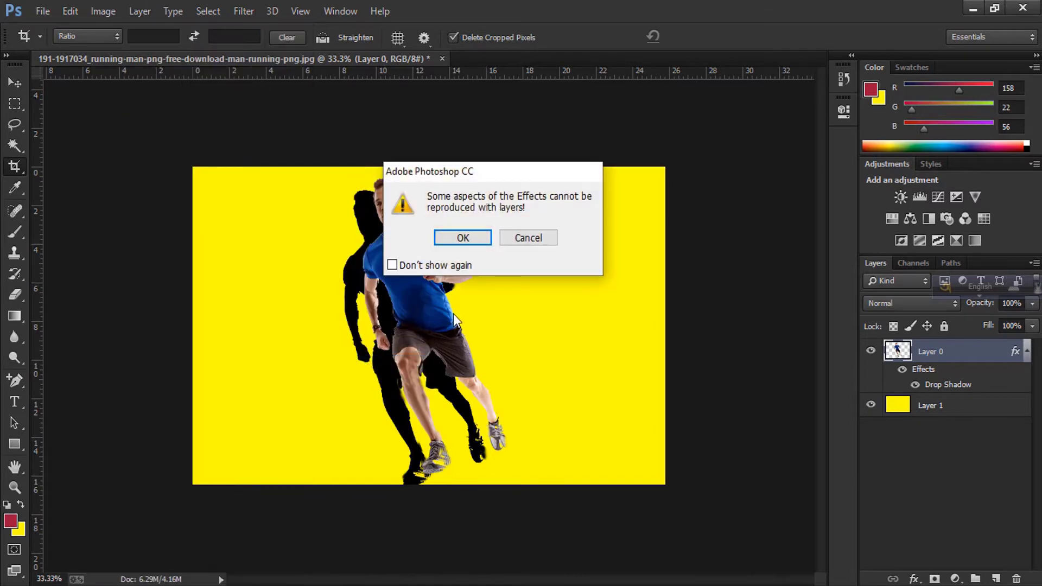
{"action": "left_click", "coordinate": [461, 237]}
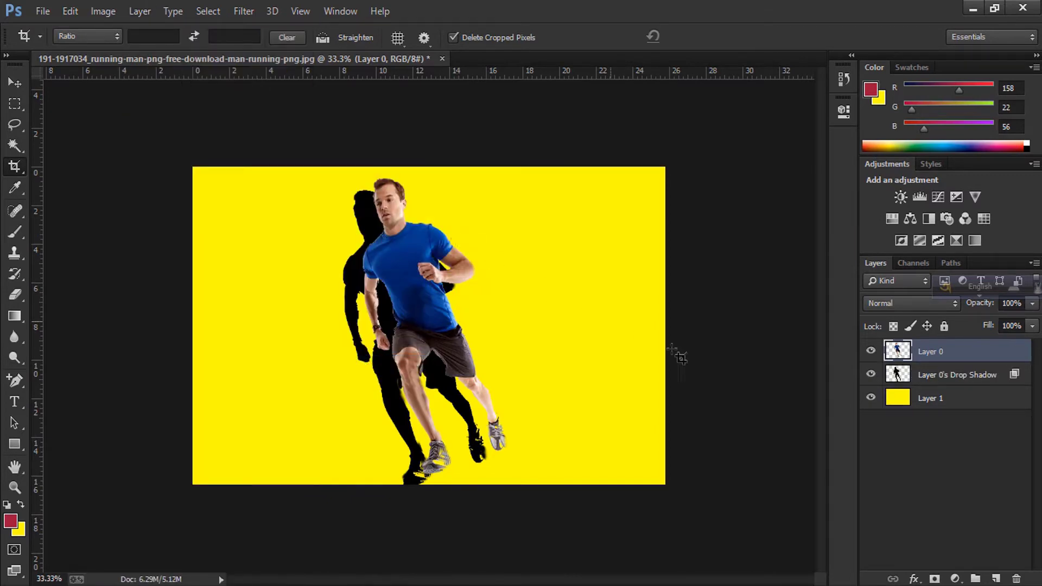
{"action": "left_click", "coordinate": [953, 382]}
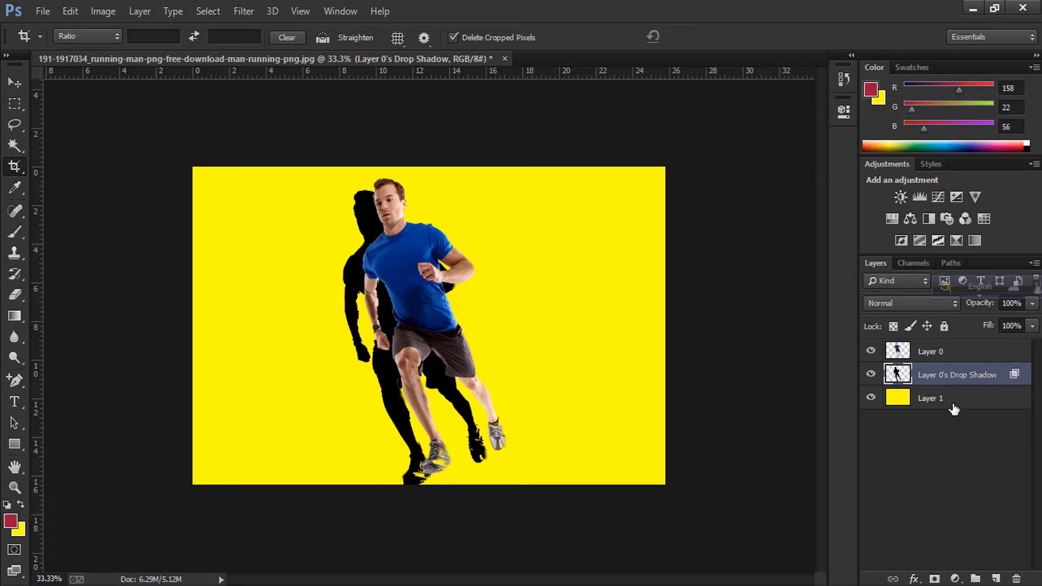
{"action": "left_click", "coordinate": [957, 399]}
- Align all three layers by vertical and horizontal centres, then select only the shadow layer
{"action": "left_click", "coordinate": [958, 378], "text": "shift"}
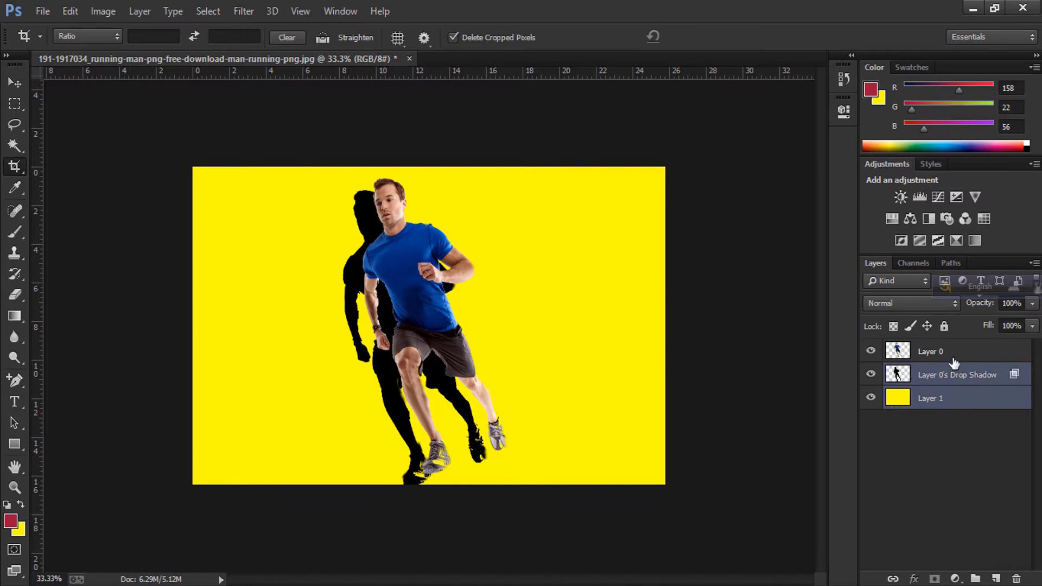
{"action": "left_click", "coordinate": [952, 354], "text": "shift"}
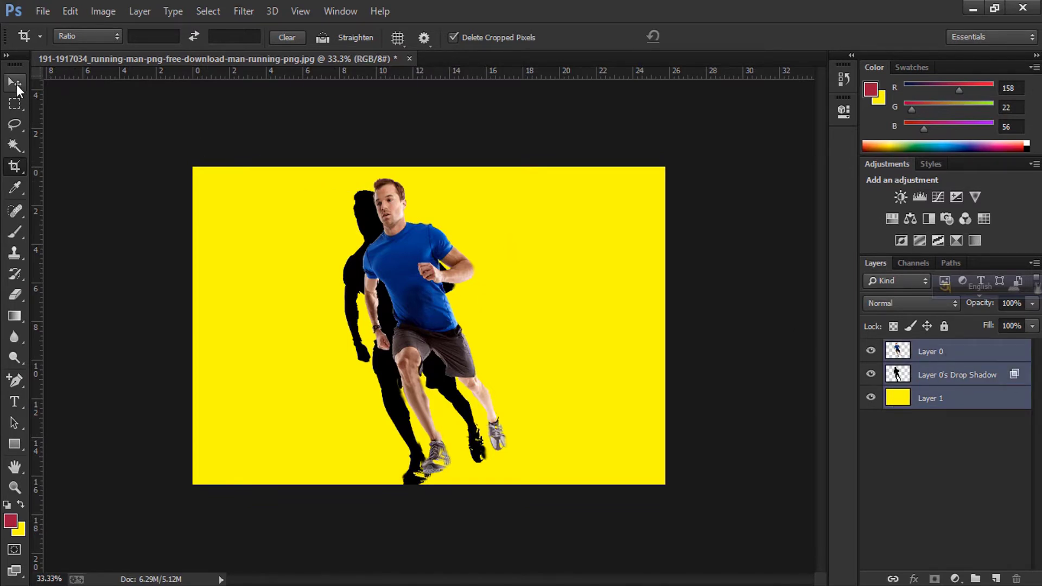
{"action": "left_click", "coordinate": [16, 84]}
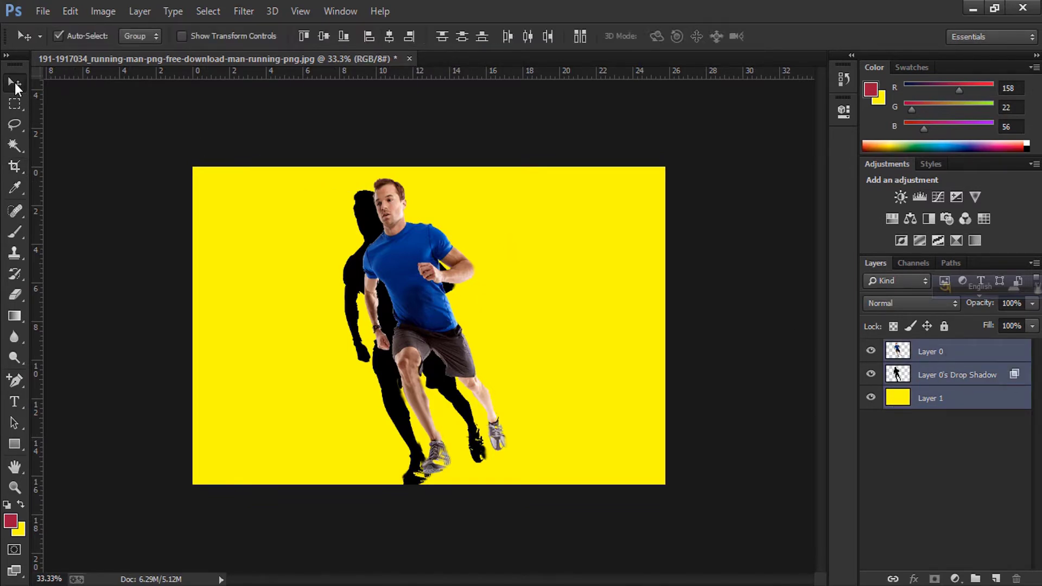
{"action": "left_click", "coordinate": [323, 38]}
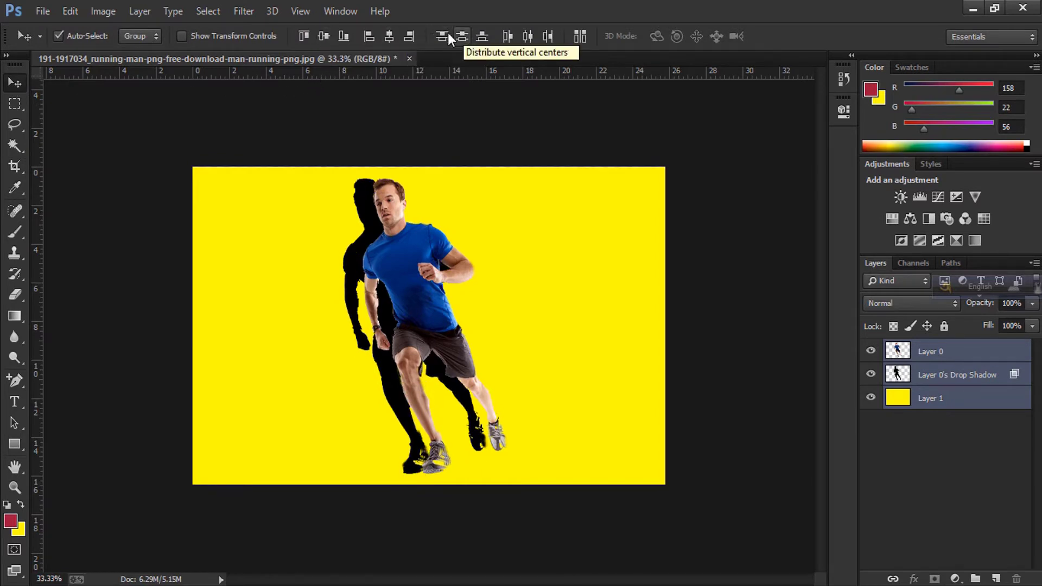
{"action": "left_click", "coordinate": [395, 34]}
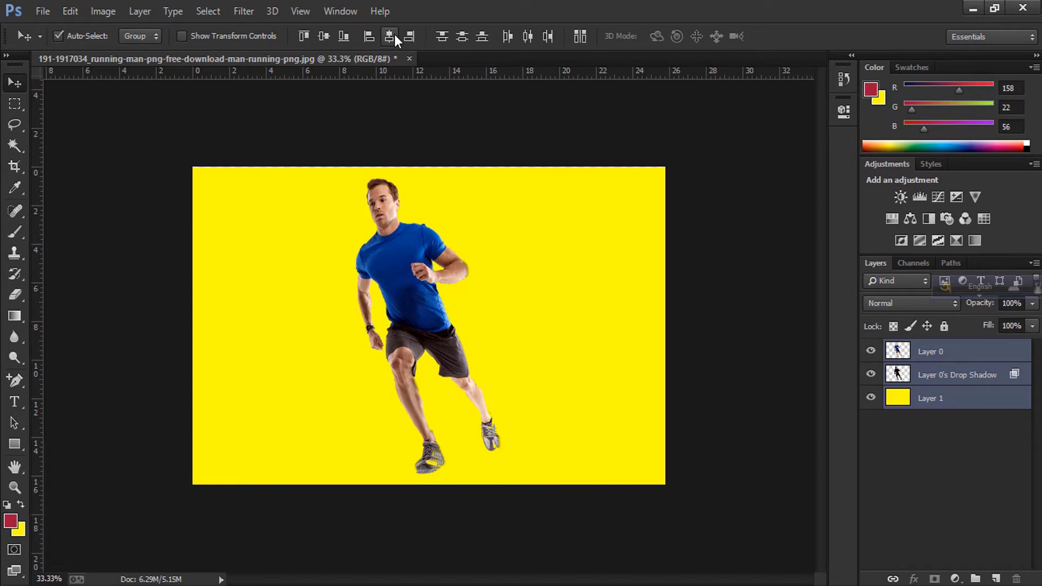
{"action": "left_click", "coordinate": [957, 381]}
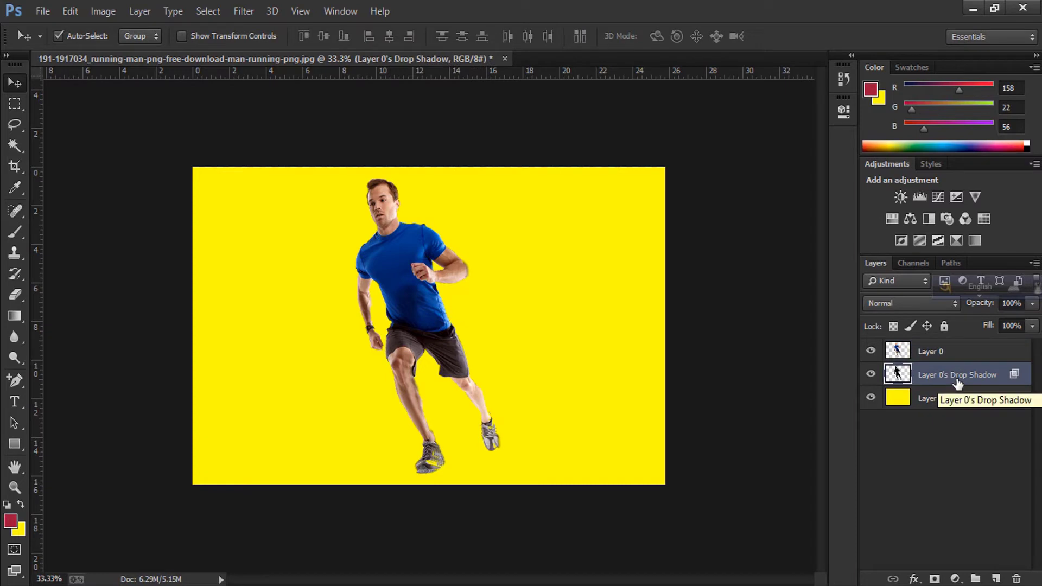
- Rotate the shadow -28.75° around a pivot at the man's feet and scale it to 88.29%
{"action": "key", "text": "ctrl+t"}
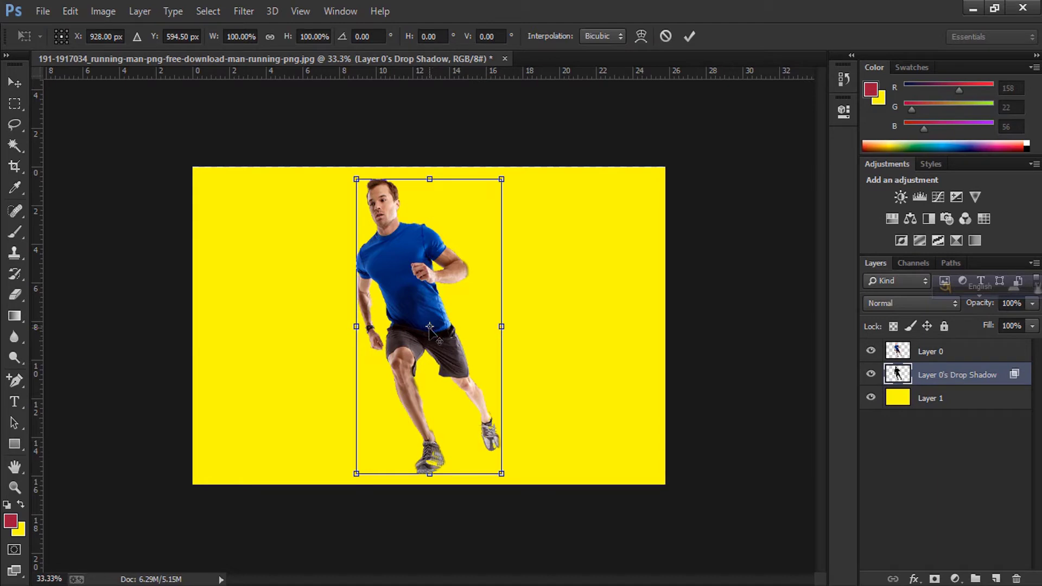
{"action": "left_click_drag", "start_coordinate": [429, 326], "coordinate": [452, 449]}
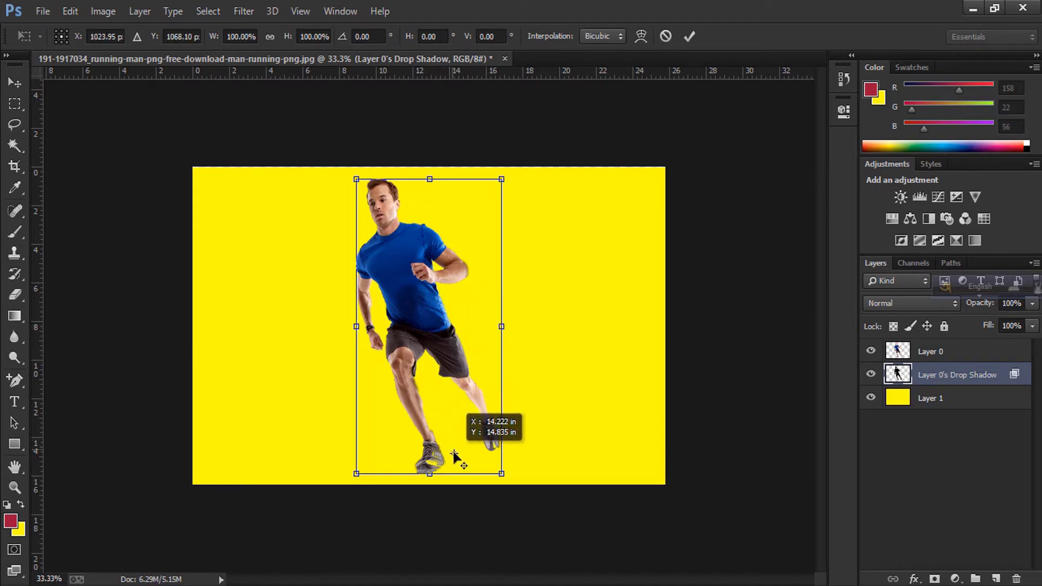
{"action": "left_click_drag", "start_coordinate": [452, 448], "coordinate": [453, 458]}
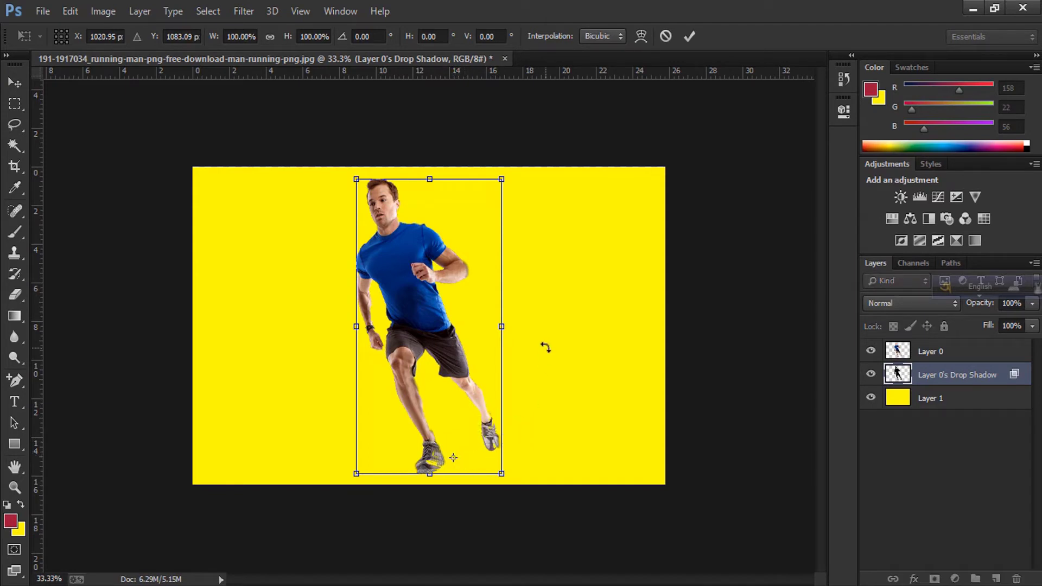
{"action": "left_click_drag", "start_coordinate": [545, 344], "coordinate": [473, 316]}
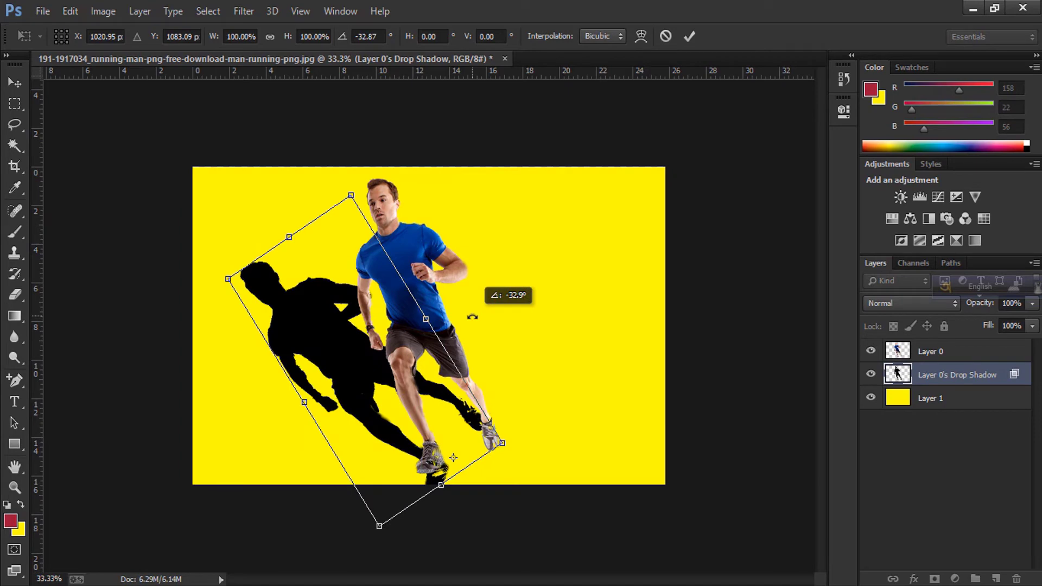
{"action": "left_click_drag", "start_coordinate": [476, 317], "coordinate": [481, 321]}
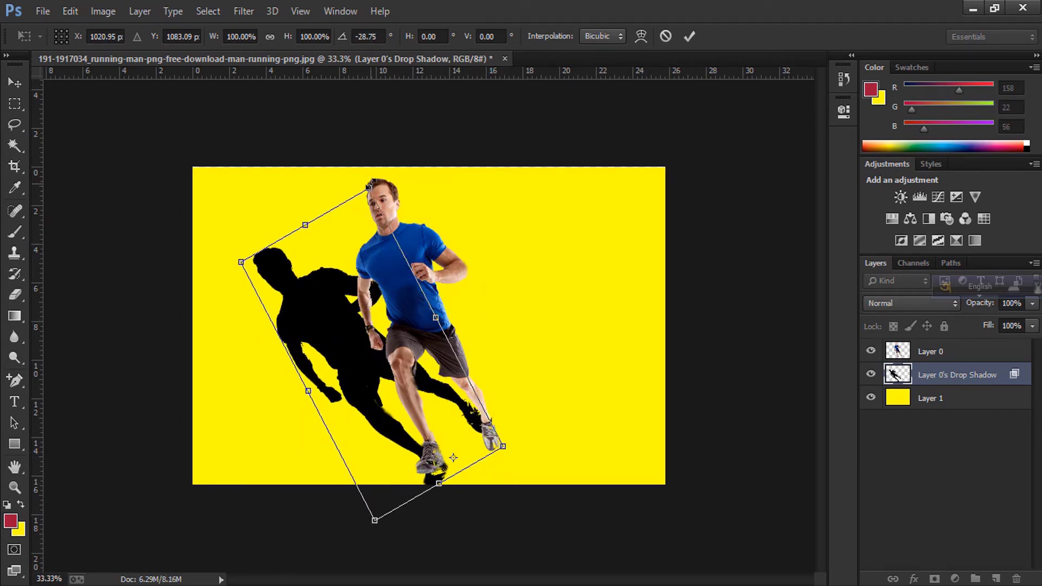
{"action": "left_click_drag", "start_coordinate": [371, 186], "coordinate": [389, 221]}
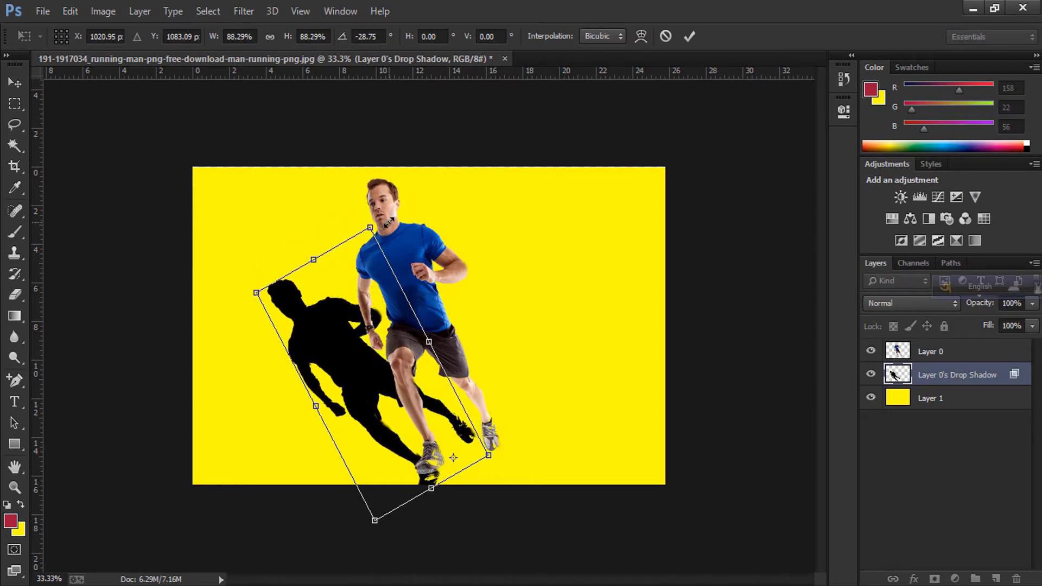
- Warp the shadow's lower mesh so its bottom end curves to meet the runner's feet
{"action": "key", "text": "Escape"}
{"action": "key", "text": "ctrl+t"}
{"action": "right_click", "coordinate": [337, 334]}
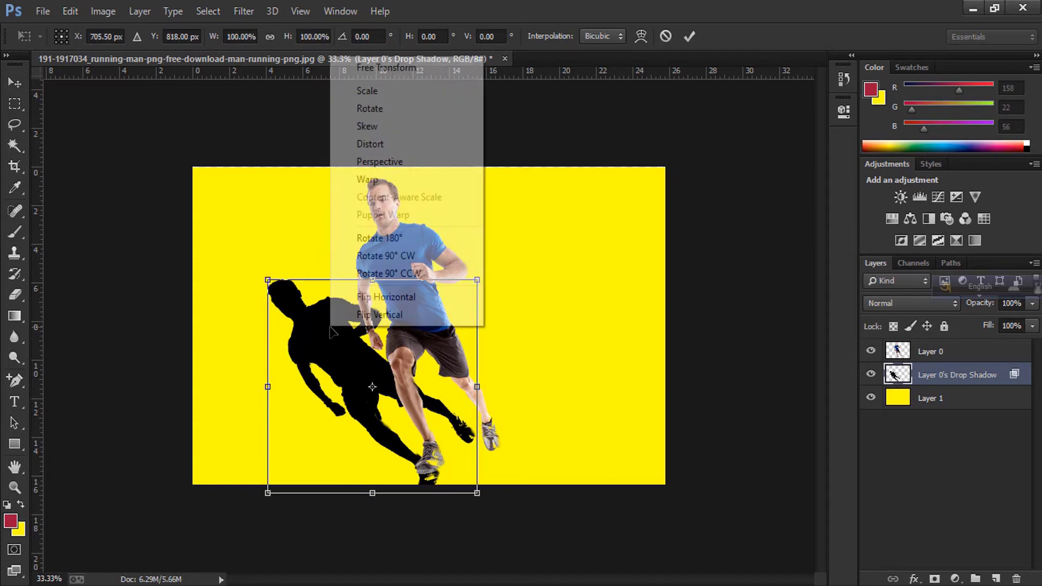
{"action": "left_click", "coordinate": [387, 180]}
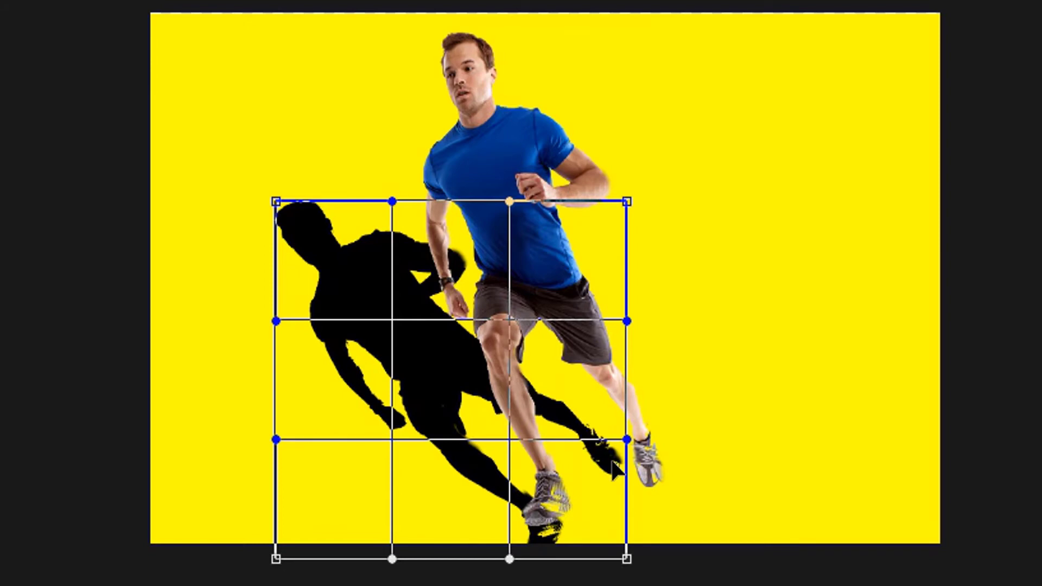
{"action": "left_click_drag", "start_coordinate": [613, 463], "coordinate": [639, 455]}
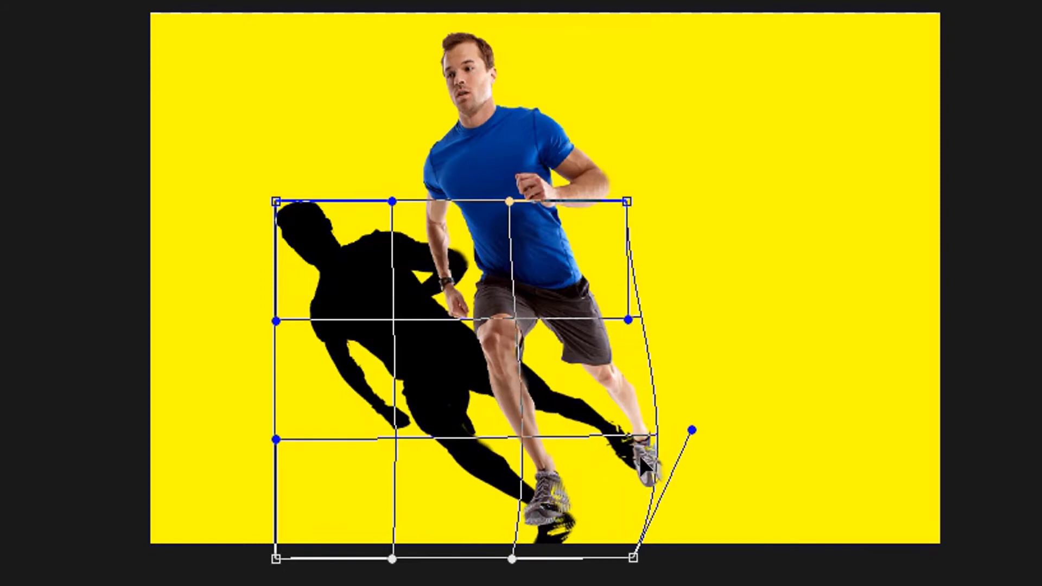
{"action": "left_click_drag", "start_coordinate": [556, 537], "coordinate": [549, 510]}
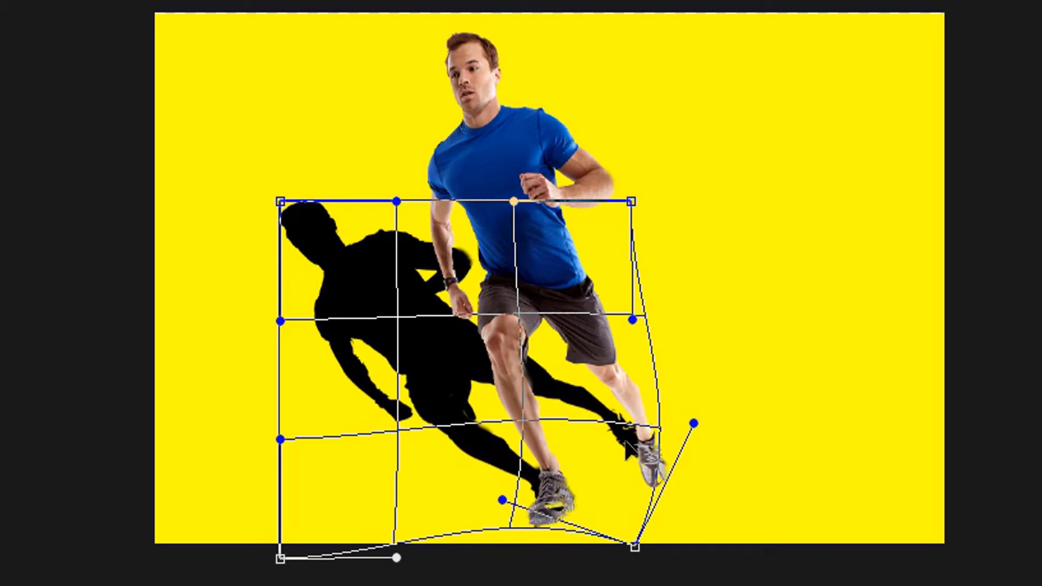
{"action": "left_click_drag", "start_coordinate": [630, 444], "coordinate": [632, 459]}
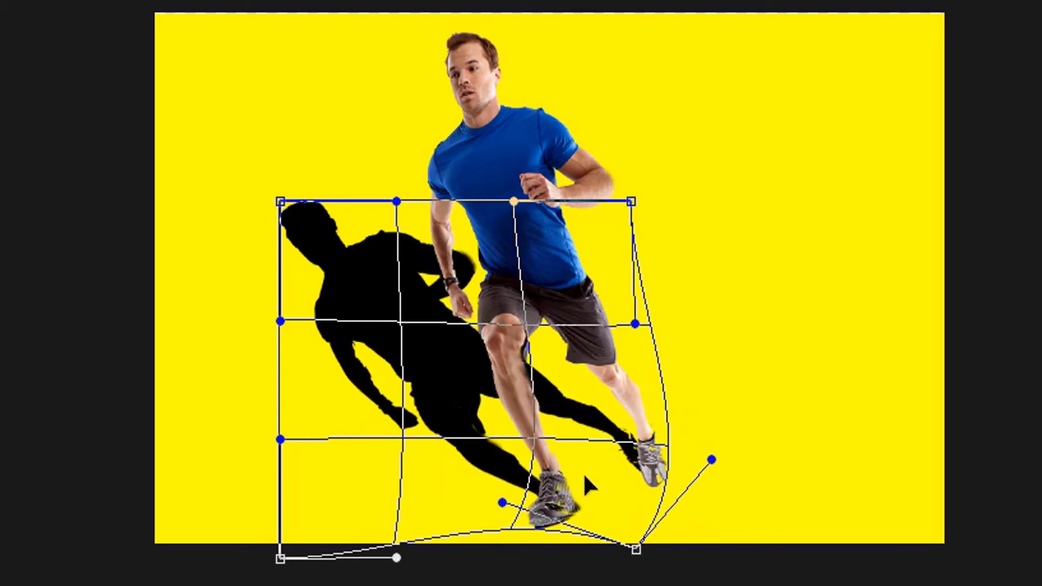
{"action": "left_click_drag", "start_coordinate": [583, 489], "coordinate": [567, 510]}
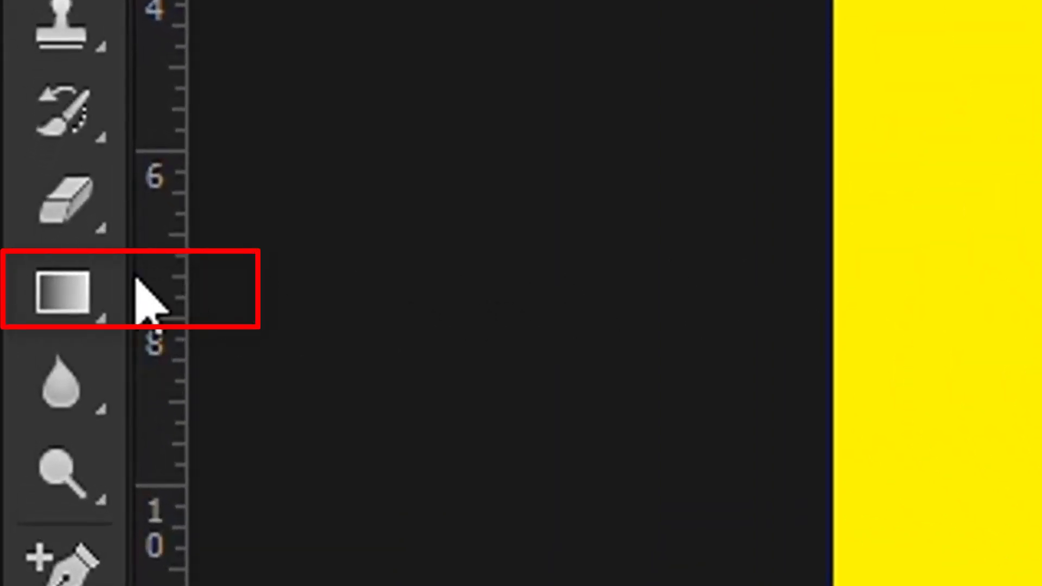
- Choose the Gradient tool with the Black, White gradient preset
{"action": "left_click", "coordinate": [63, 279]}
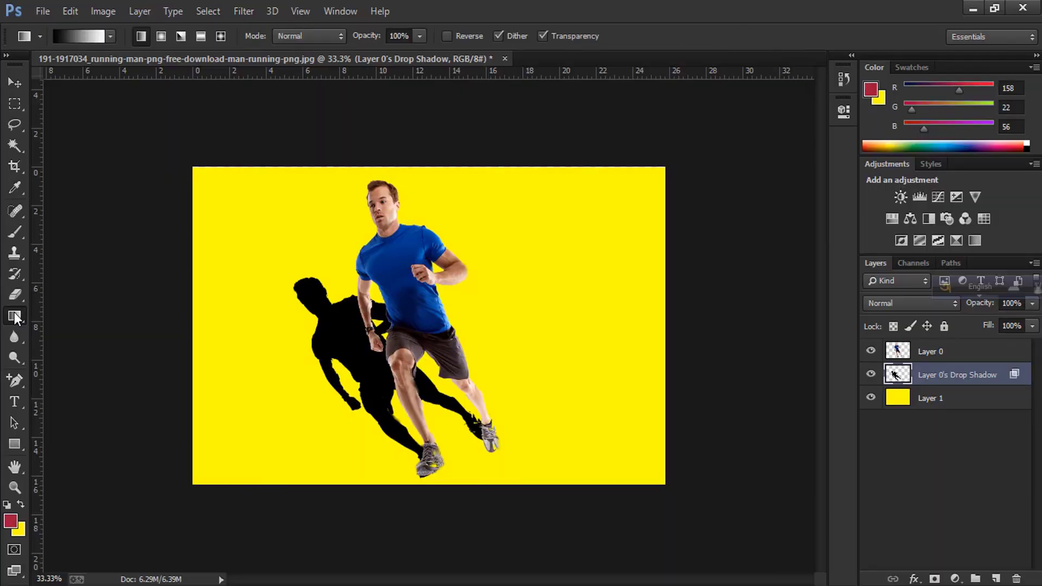
{"action": "left_click", "coordinate": [74, 36]}
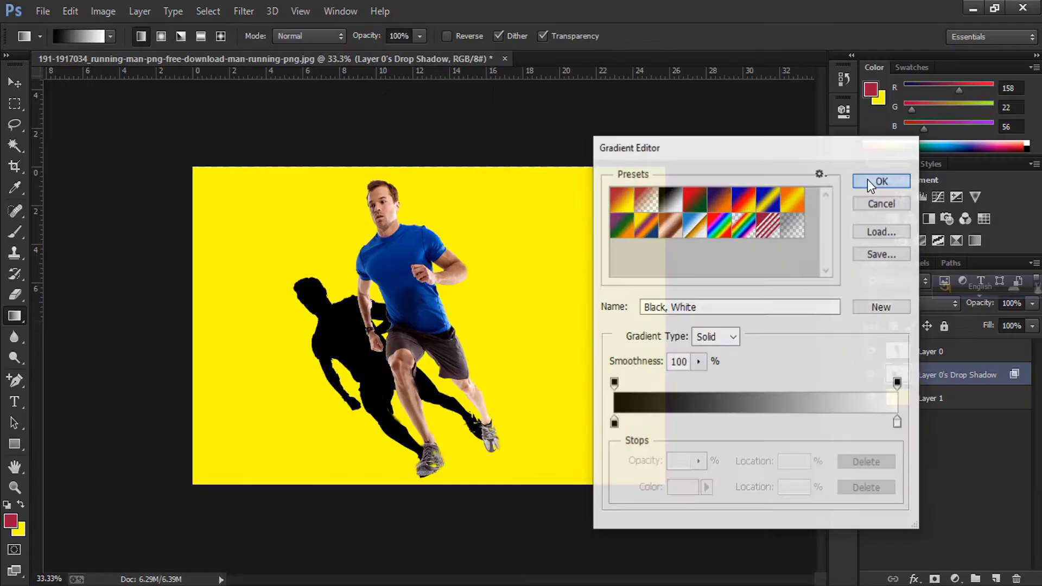
{"action": "left_click", "coordinate": [926, 112]}
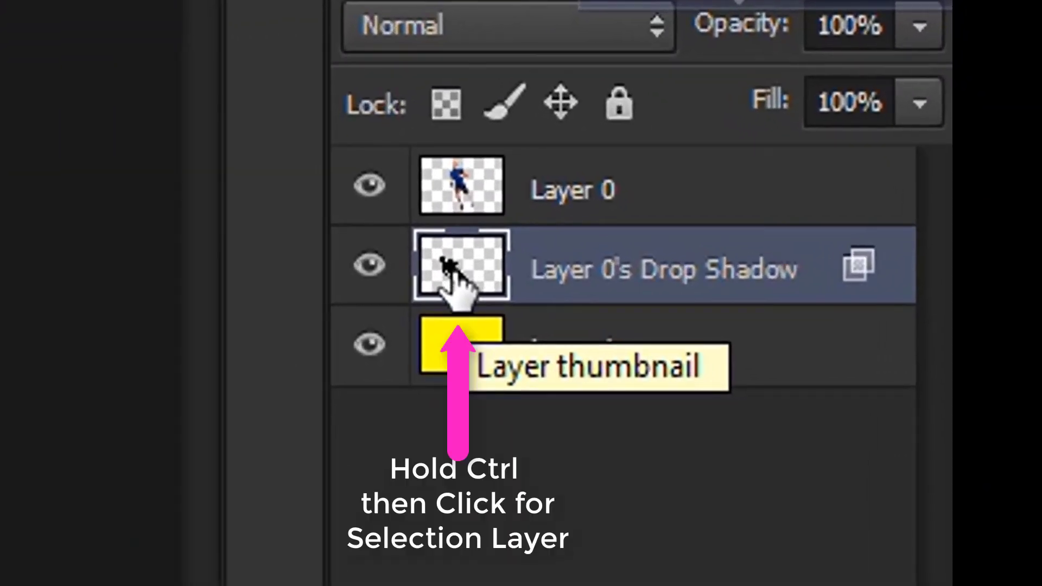
- Load the shadow as a selection and fill it with a gradient dragged from feet to head
{"action": "left_click", "coordinate": [446, 266], "text": "ctrl"}
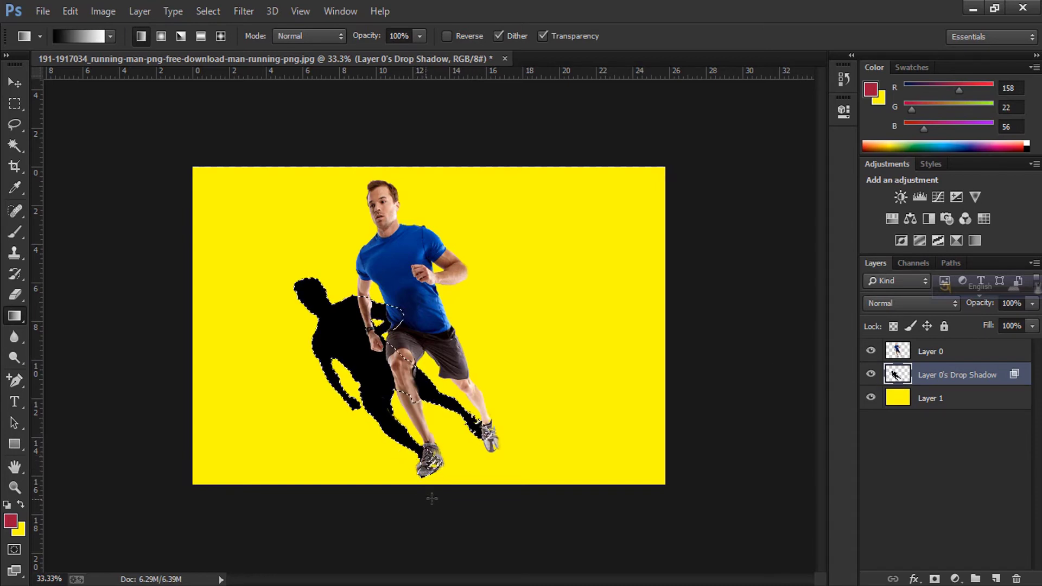
{"action": "mouse_move", "coordinate": [441, 460]}
{"action": "left_mouse_down"}
{"action": "mouse_move", "coordinate": [455, 475]}
{"action": "mouse_move", "coordinate": [292, 242]}
{"action": "left_mouse_up"}
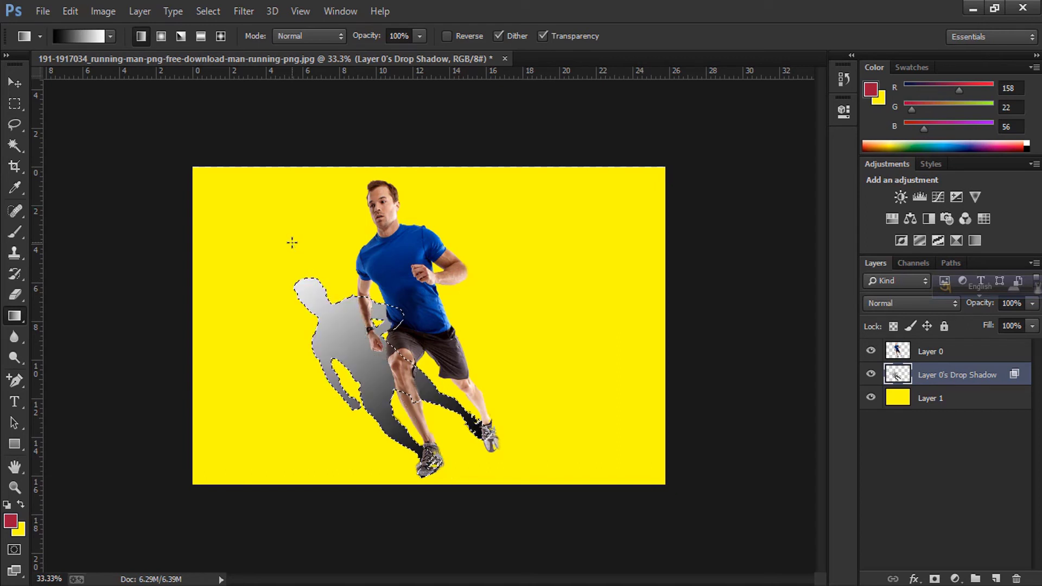
{"action": "left_click_drag", "start_coordinate": [430, 465], "coordinate": [289, 243]}
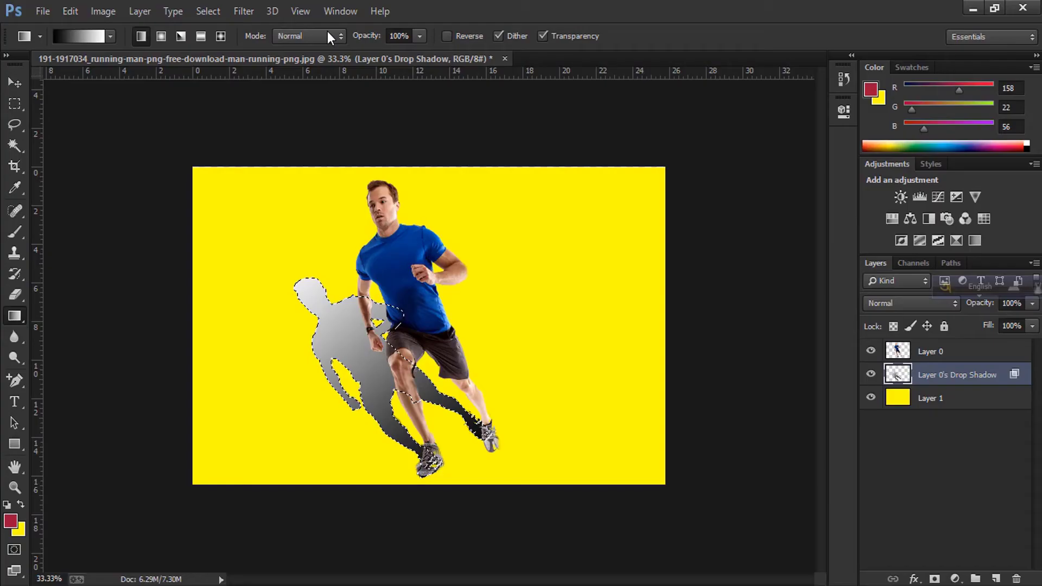
{"action": "left_click", "coordinate": [244, 11]}
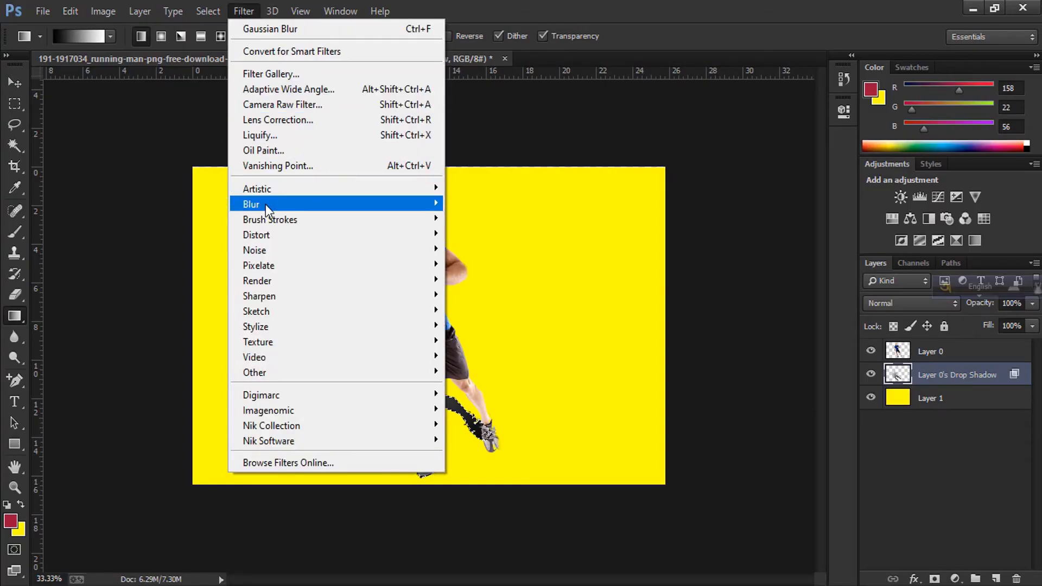
{"action": "mouse_move", "coordinate": [251, 203]}
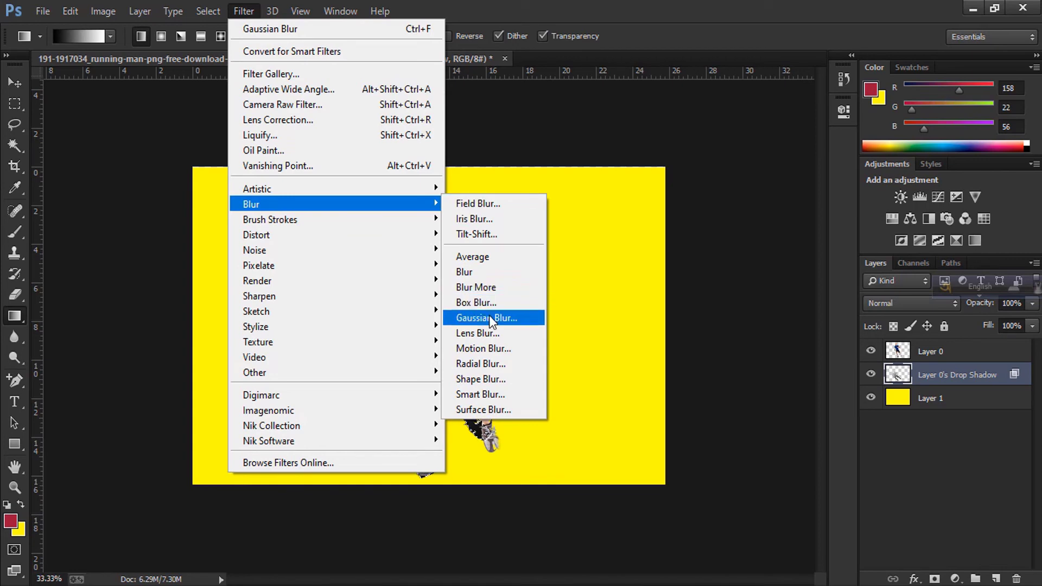
- Apply a horizontal Motion Blur to the shadow: angle 0, distance 12 pixels
{"action": "left_click", "coordinate": [485, 350]}
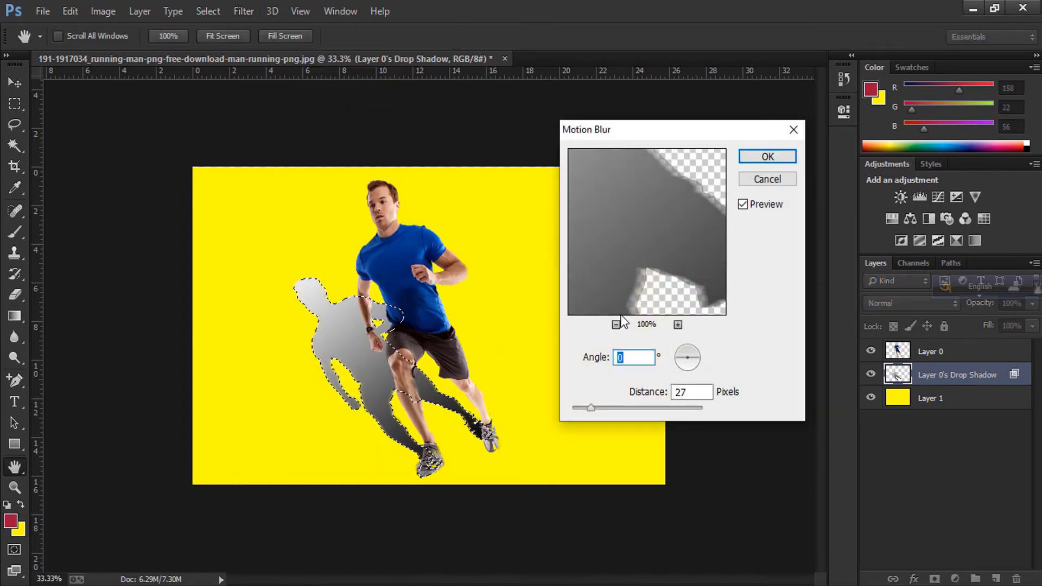
{"action": "left_click_drag", "start_coordinate": [590, 409], "coordinate": [581, 409]}
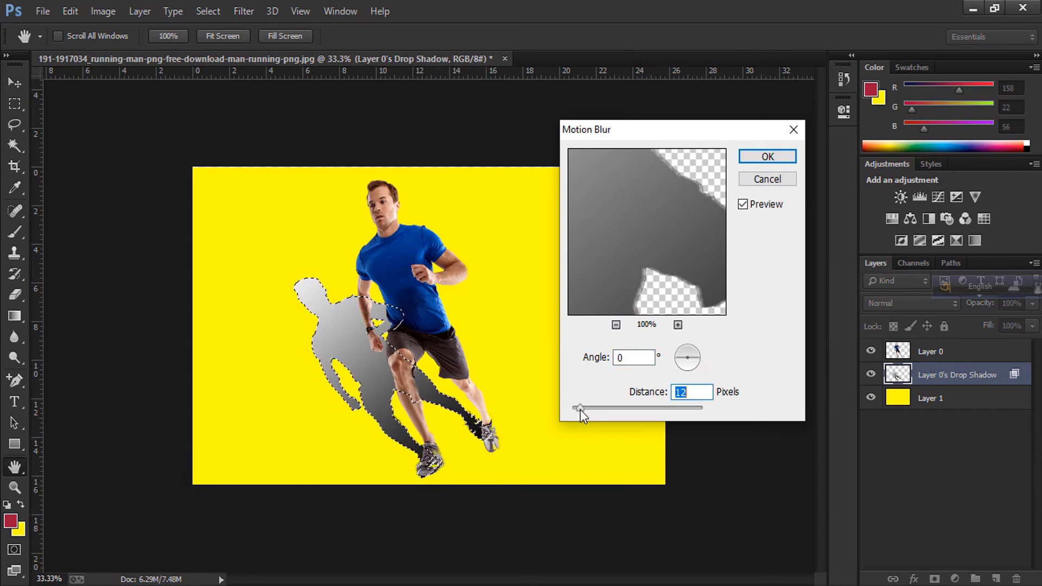
{"action": "left_click", "coordinate": [762, 157]}
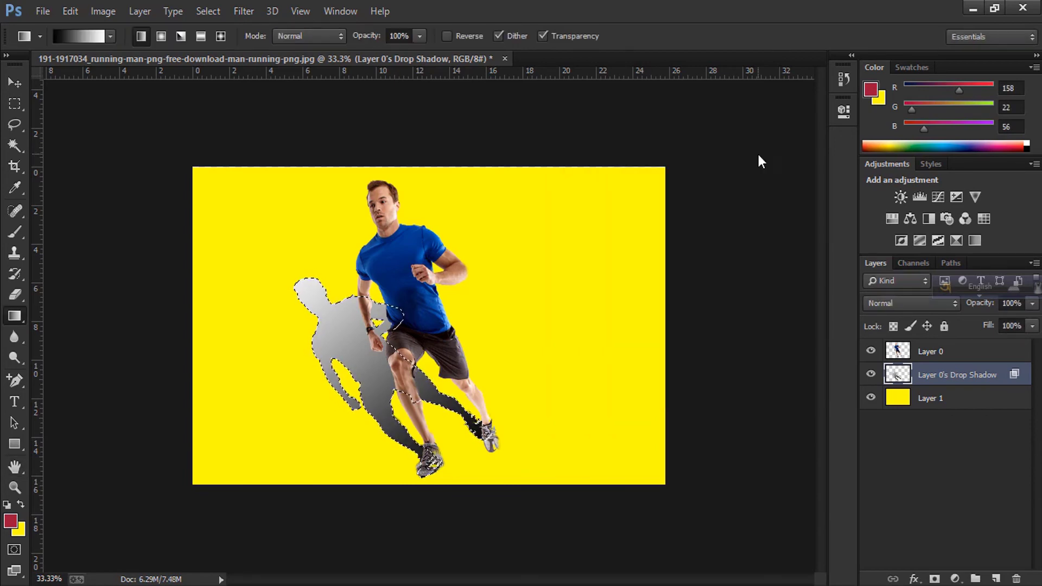
- Set the shadow layer to 89% opacity and feather a rectangular selection over its upper half
{"action": "key", "text": "m"}
{"action": "left_click_drag", "start_coordinate": [995, 321], "coordinate": [1024, 326]}
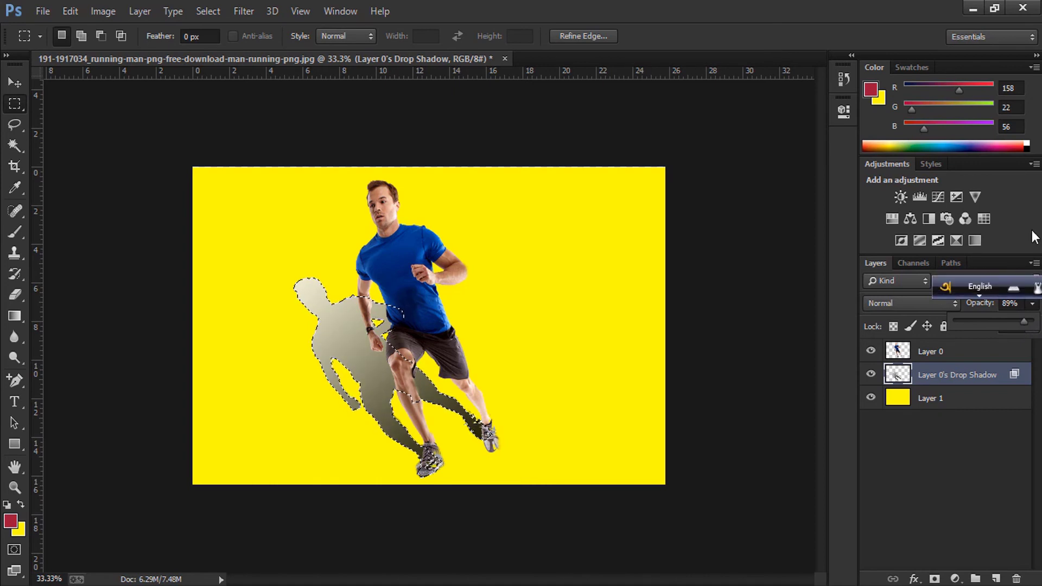
{"action": "left_click_drag", "start_coordinate": [220, 193], "coordinate": [520, 370]}
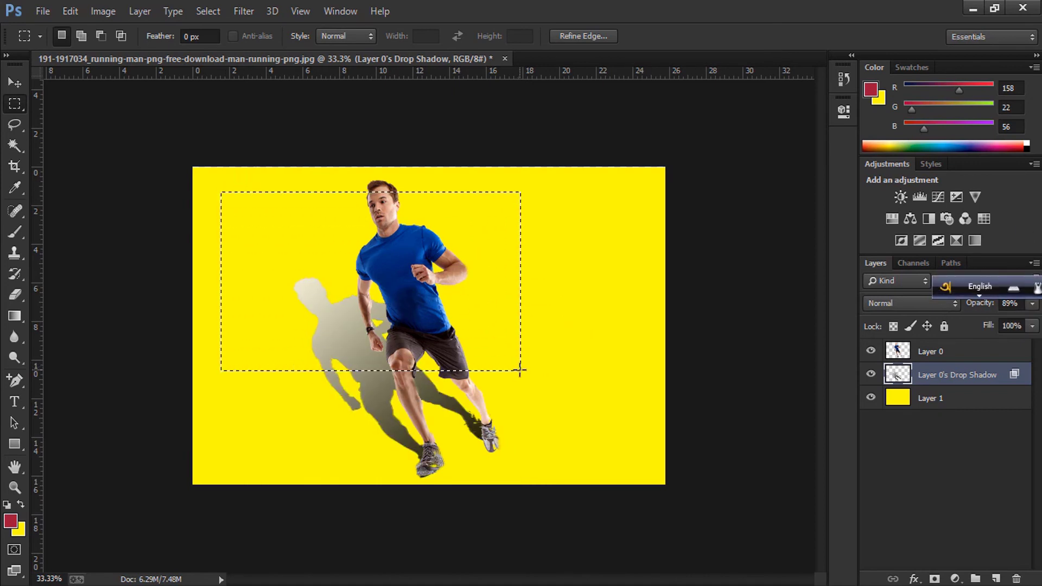
{"action": "right_click", "coordinate": [518, 248]}
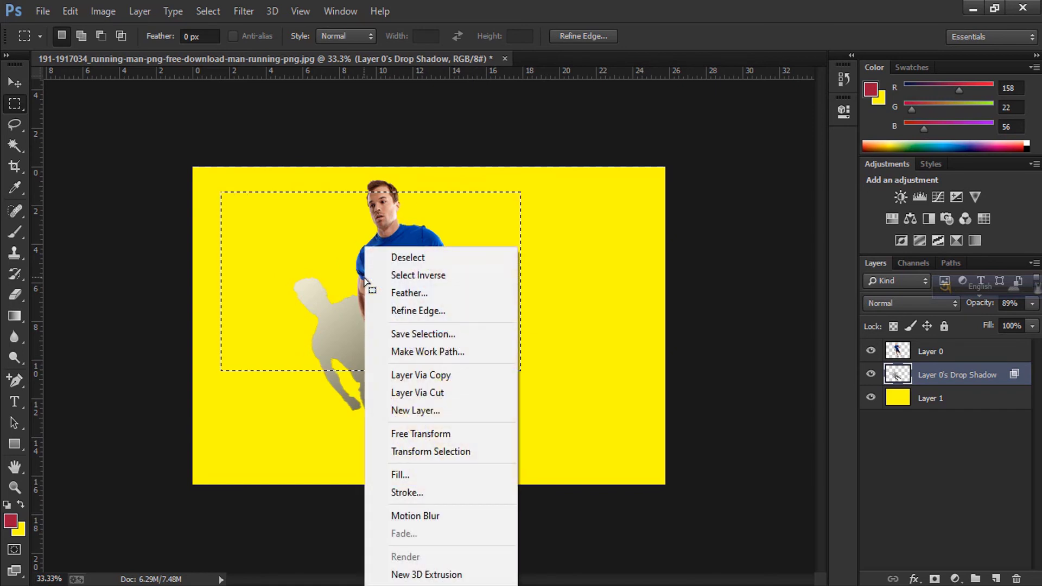
{"action": "left_click", "coordinate": [429, 294]}
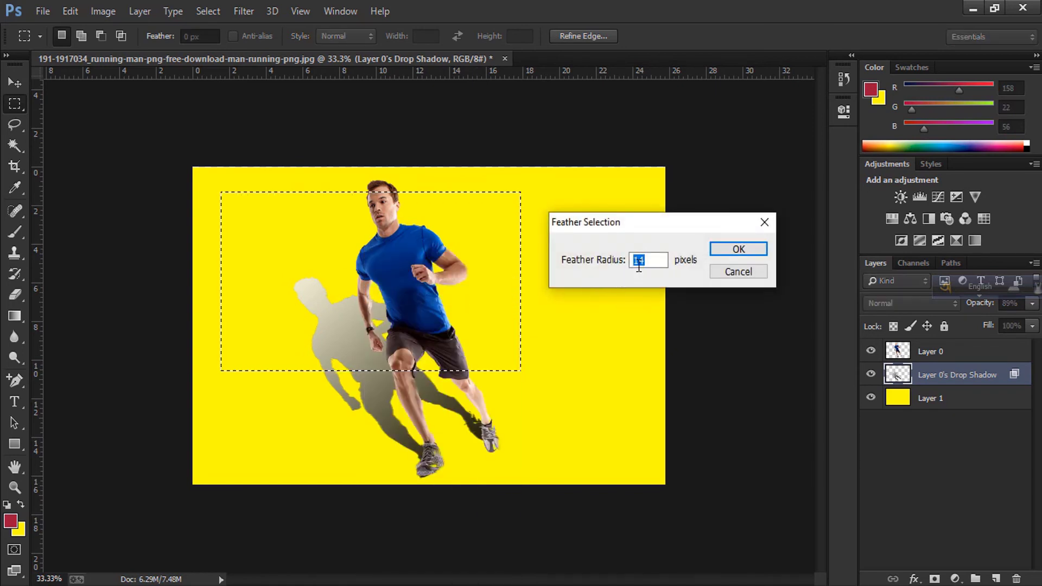
{"action": "left_click", "coordinate": [738, 249]}
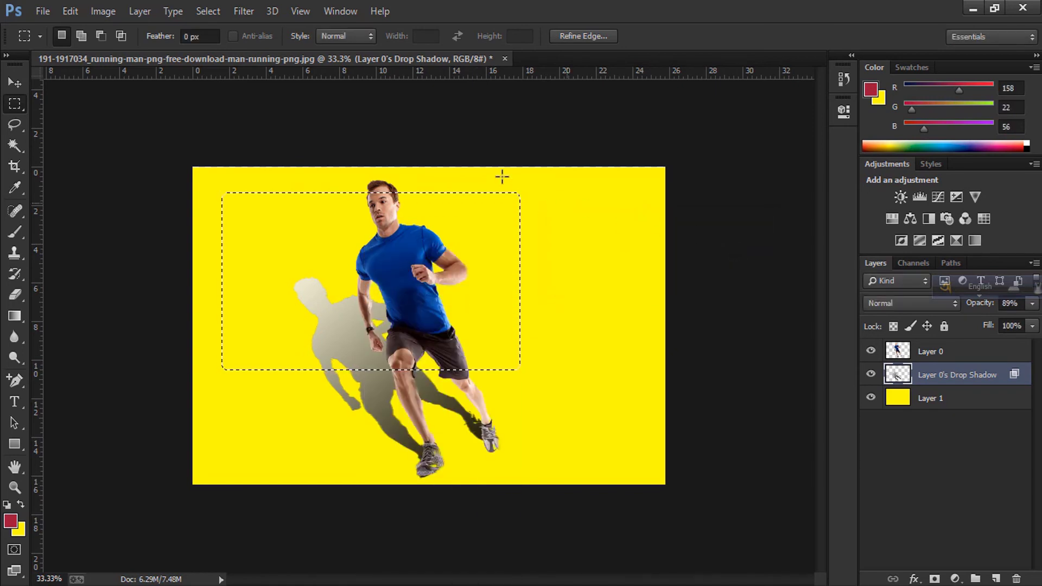
- Apply a 9.0-pixel Gaussian Blur to the selected shadow top, then deselect it
{"action": "left_click", "coordinate": [250, 8]}
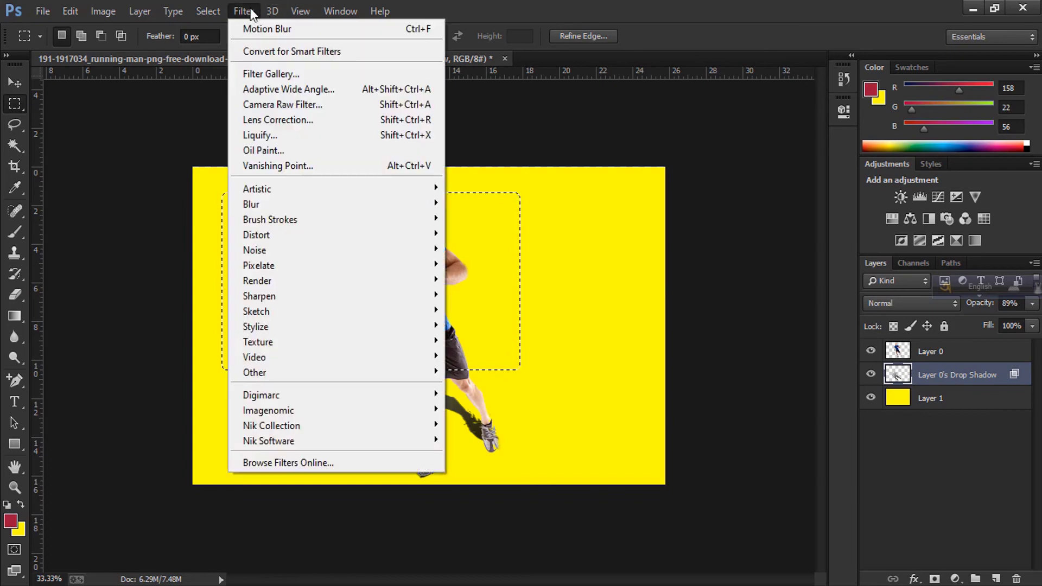
{"action": "mouse_move", "coordinate": [251, 204]}
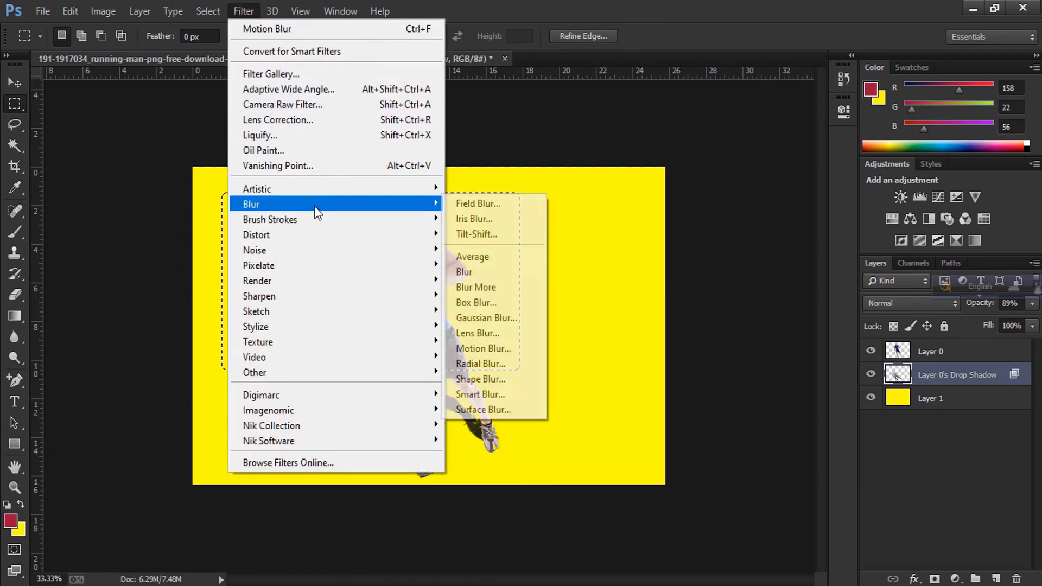
{"action": "left_click", "coordinate": [492, 319]}
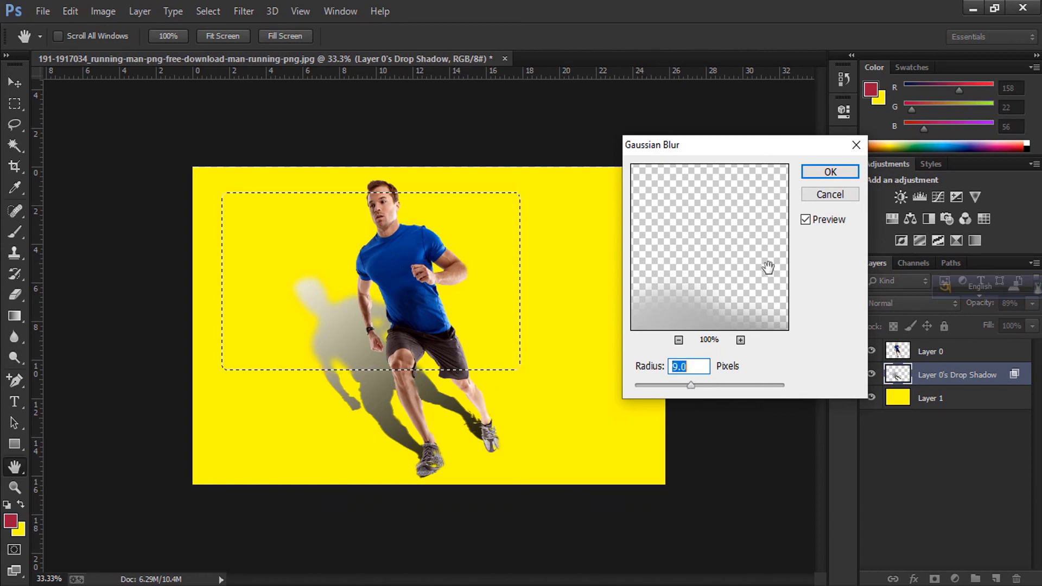
{"action": "left_click", "coordinate": [829, 171]}
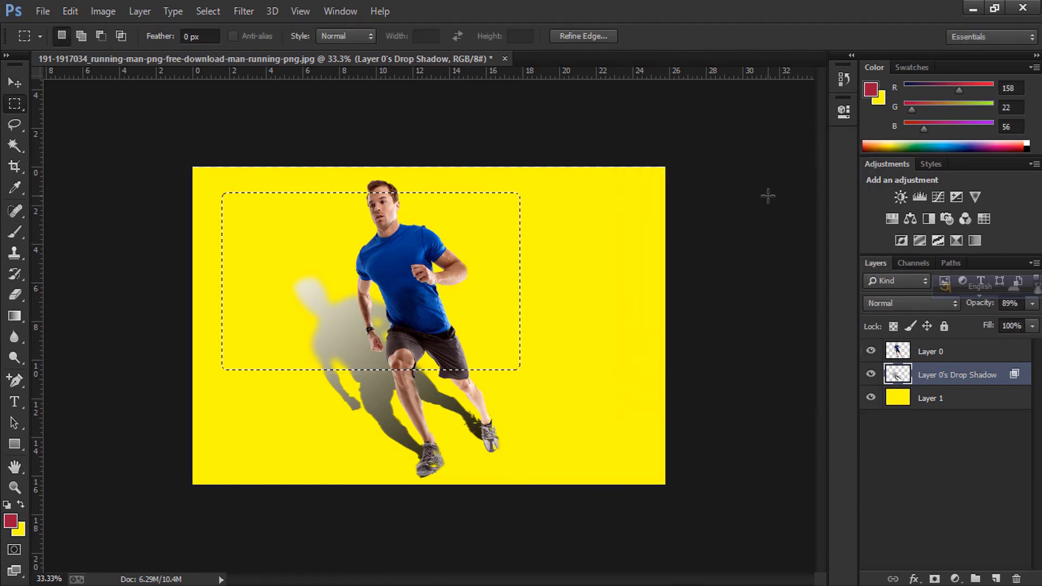
{"action": "key", "text": "ctrl+d"}
{"action": "key", "text": "ctrl+minus"}
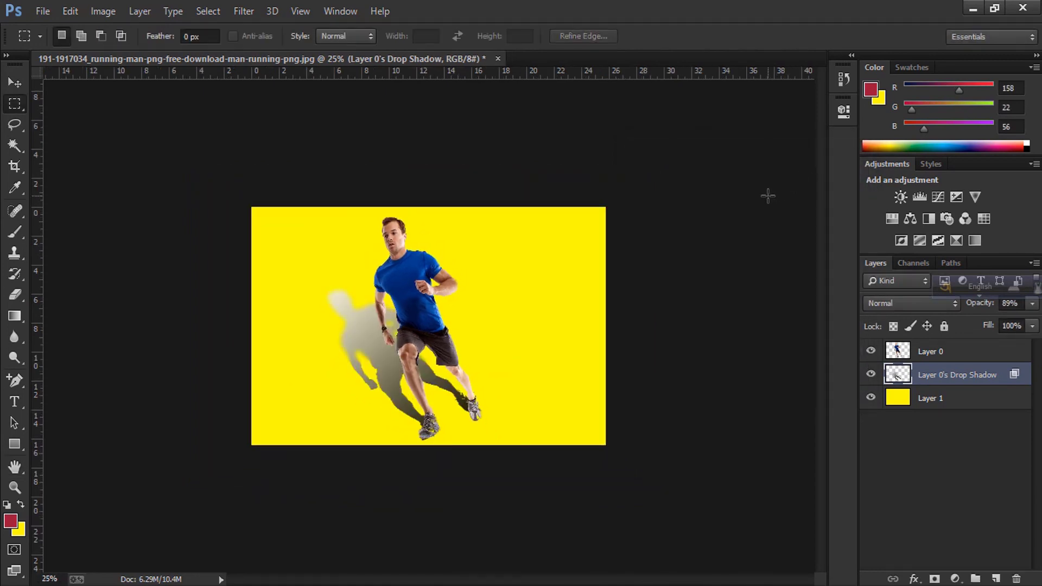
- Lower the Layer 0's Drop Shadow layer opacity from 89% to 44%
{"action": "left_click", "coordinate": [931, 398]}
{"action": "left_click", "coordinate": [983, 375]}
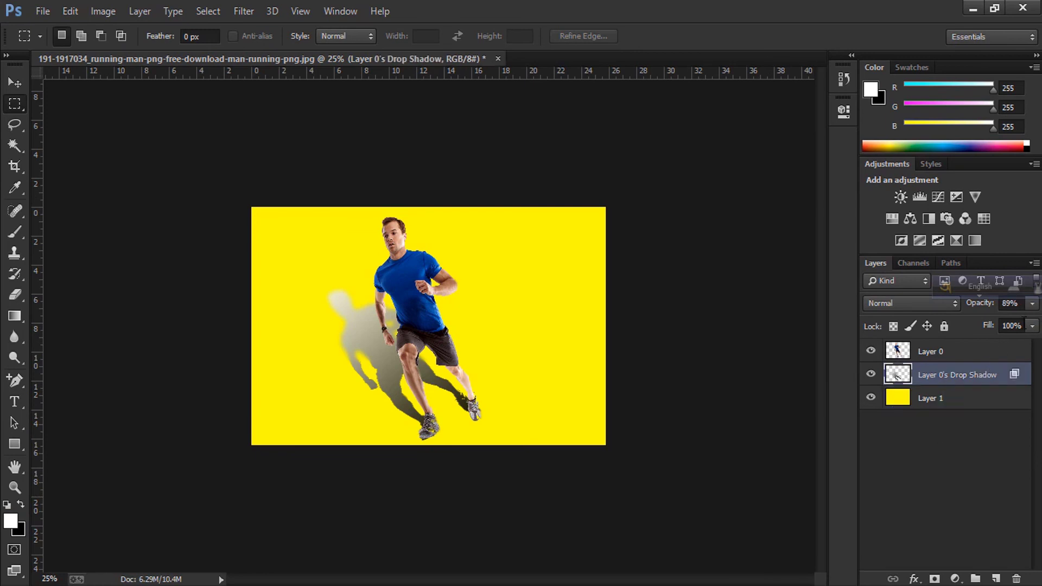
{"action": "left_click", "coordinate": [1032, 303]}
{"action": "left_click_drag", "start_coordinate": [1034, 321], "coordinate": [992, 326]}
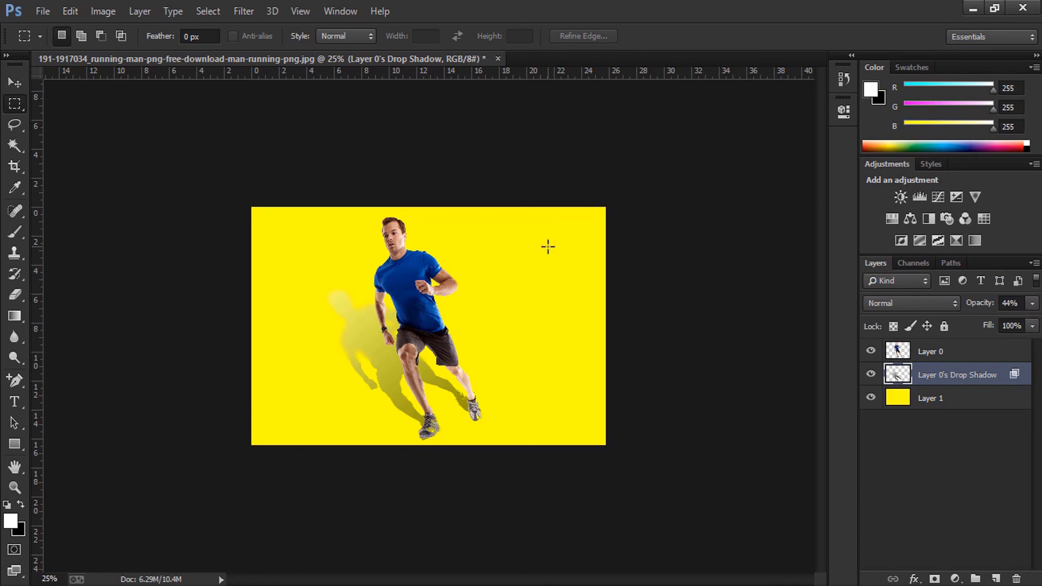
{"action": "key", "text": "ctrl+plus"}
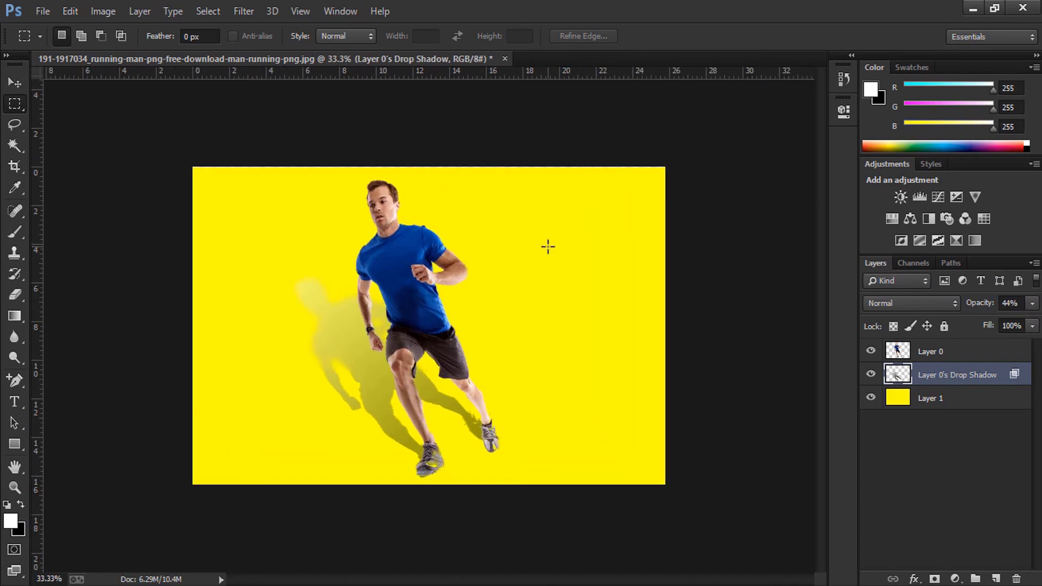